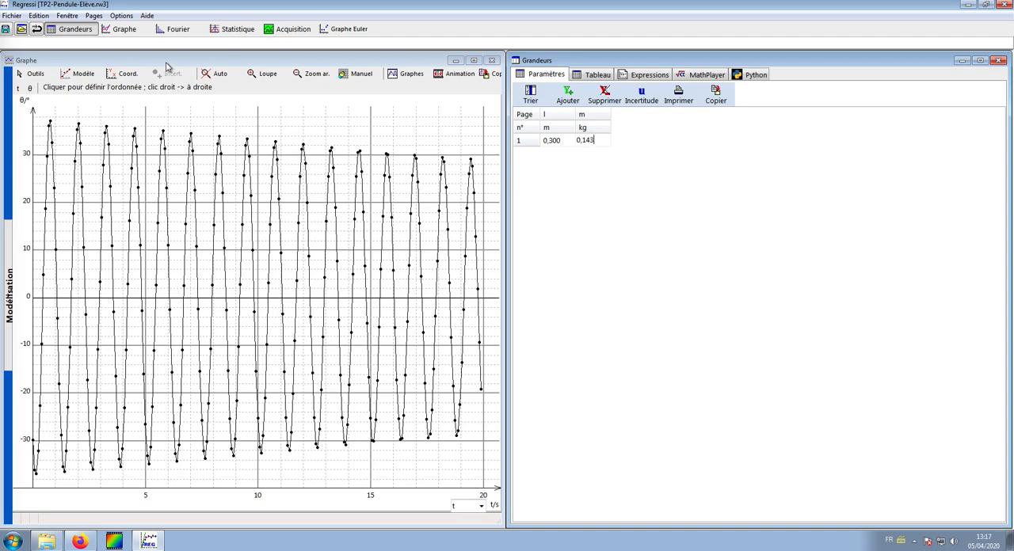
Step: Adjust the number of points used for the derivative calculation in the calculation options
left_click(121, 15)
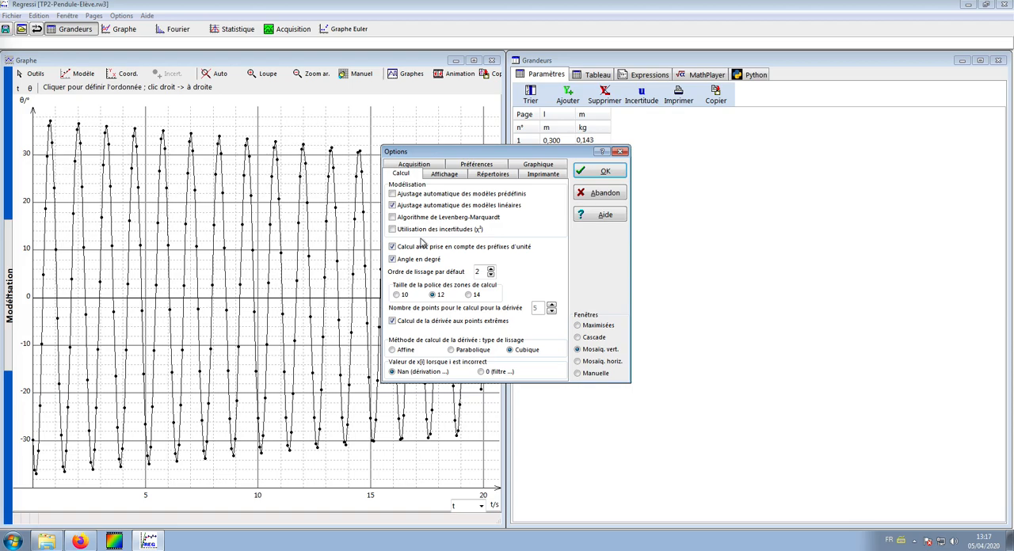
left_click(551, 305)
left_click(551, 305)
left_click(603, 171)
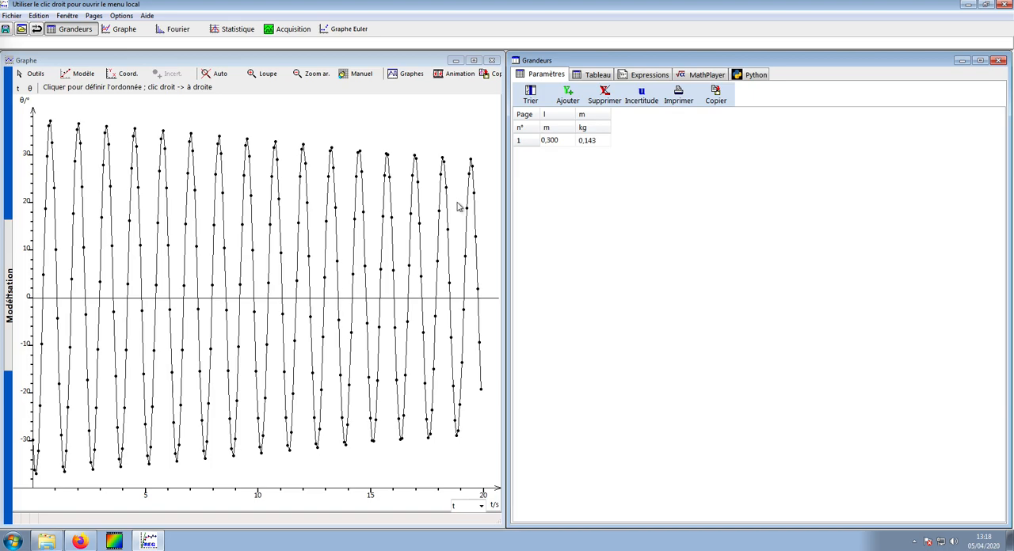
Step: Display the Greek letters for the calculation expressions and try to insert the letter α
left_click(600, 75)
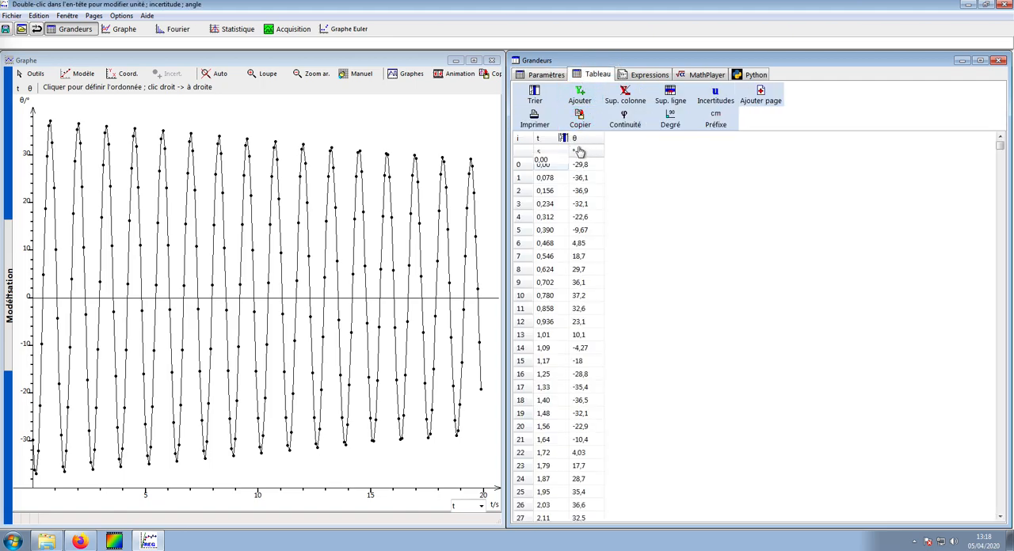
left_click(650, 75)
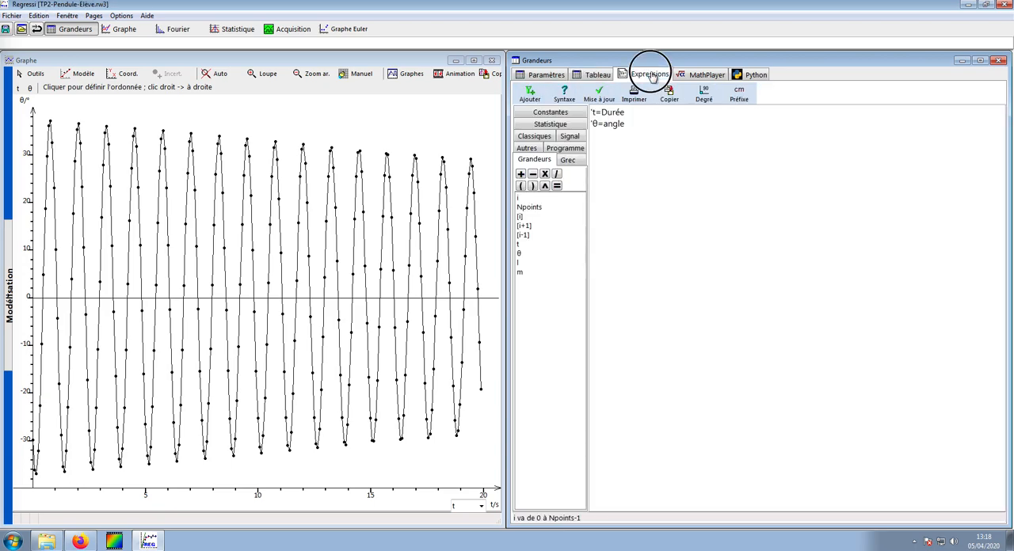
left_click(567, 160)
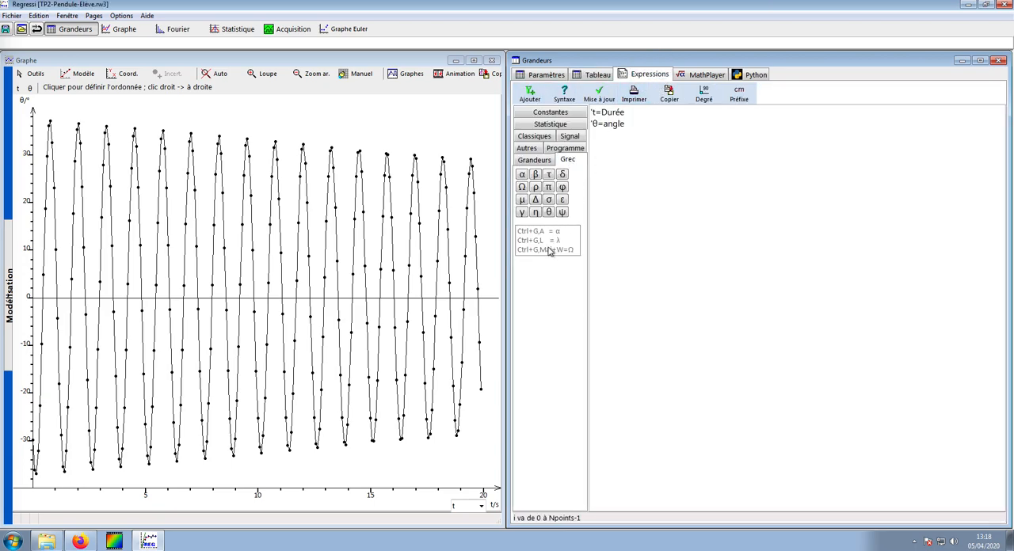
left_click(522, 175)
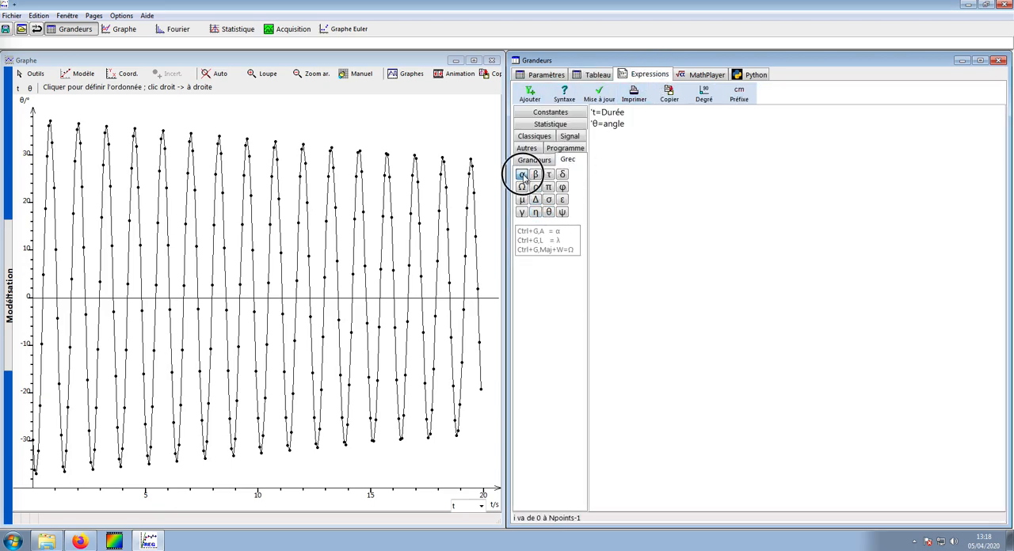
left_click(595, 113)
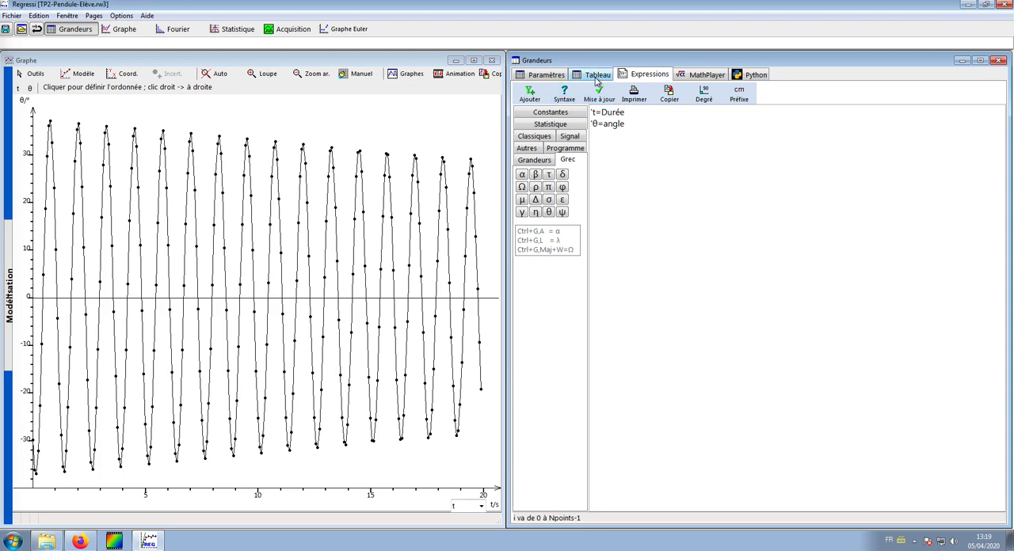
Step: Start a new calculated quantity with the symbol α and the unit rad
left_click(530, 91)
left_click(524, 209)
type("α")
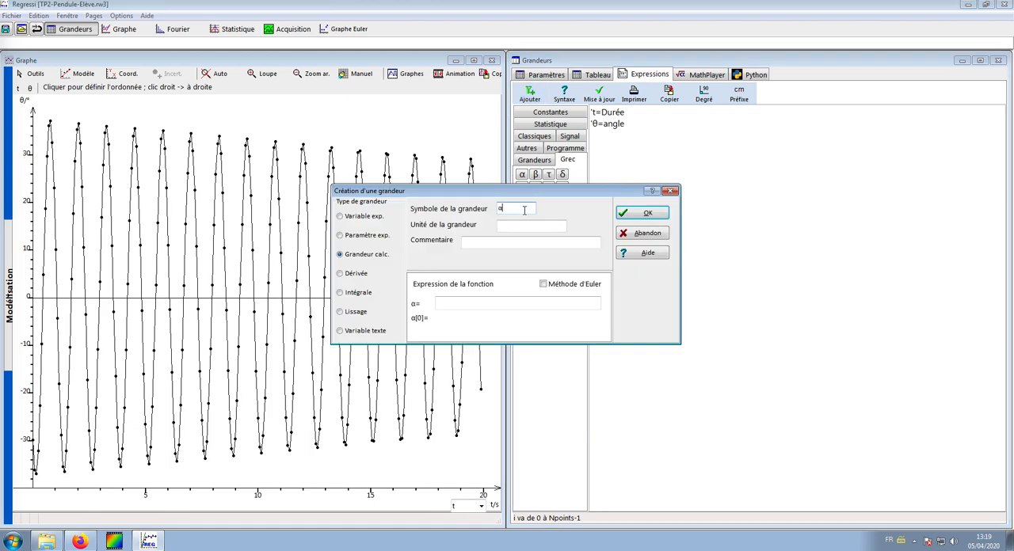
left_click(514, 224)
type("rad")
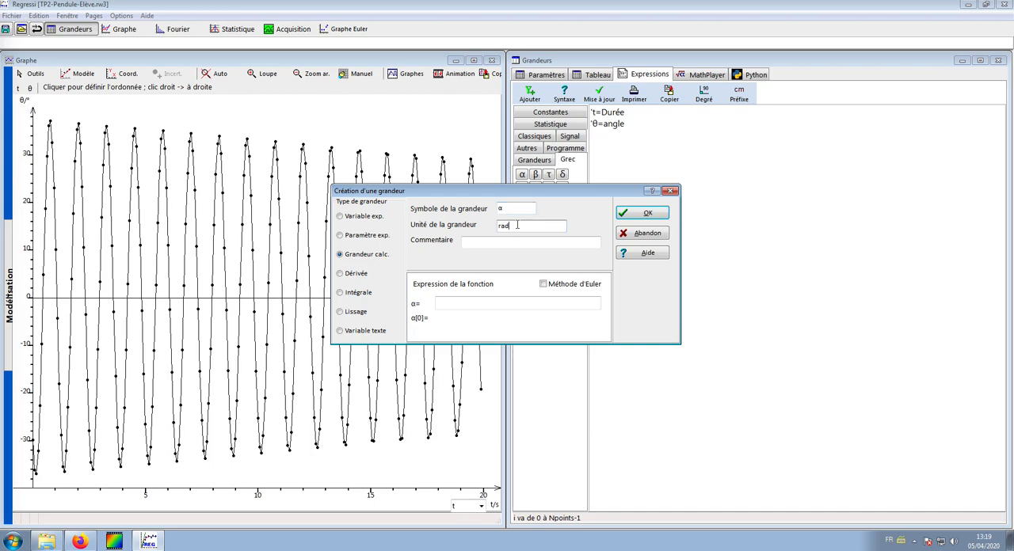
Step: Try to define α with the expression (téta*2*pi)/360
left_click(455, 305)
left_click(454, 304)
type("(téta*2*pi")
type("/")
type("360")
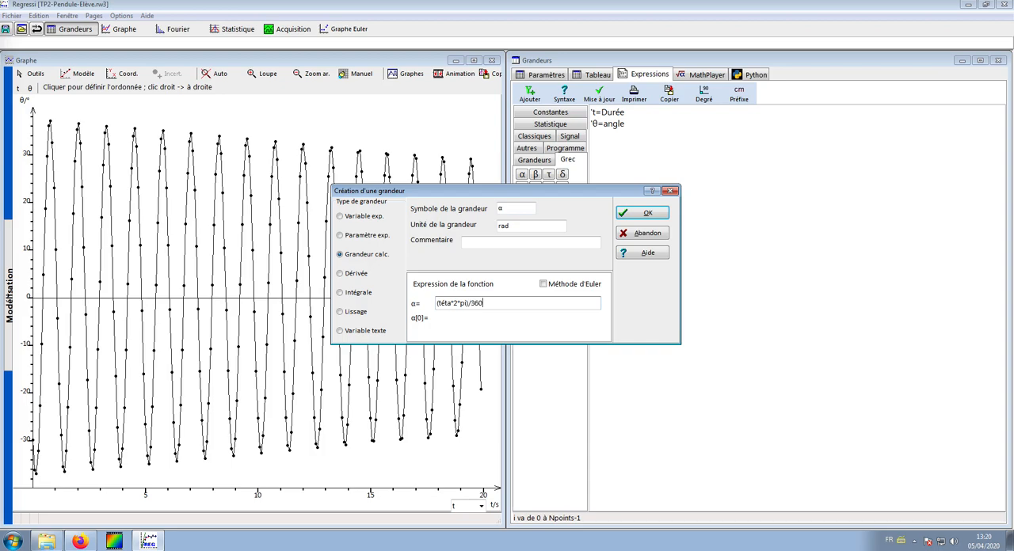
left_click(635, 213)
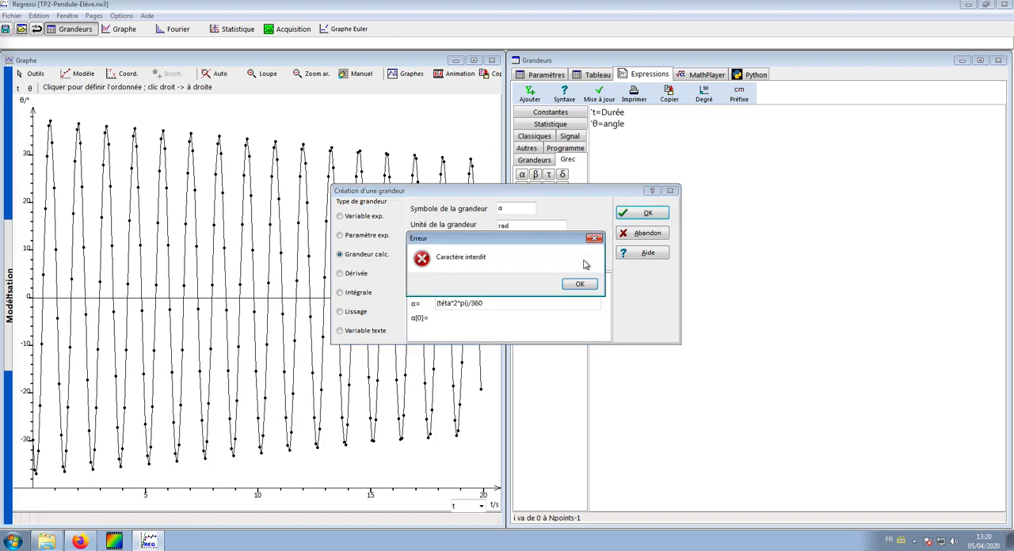
left_click(580, 284)
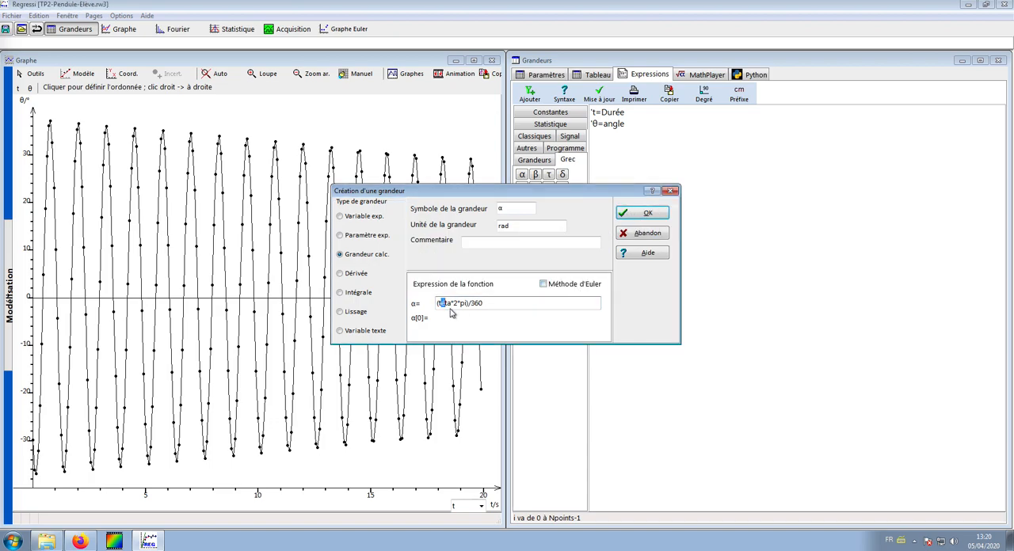
Step: Try the expression (teta*2*pi)/360 for α, and abandon creating the quantity
type("e")
left_click(641, 213)
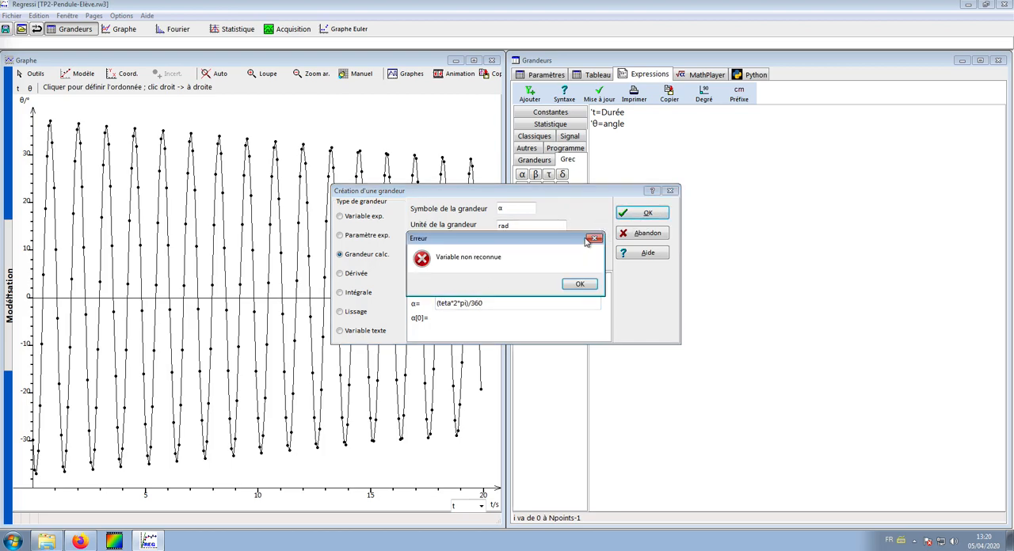
left_click(581, 284)
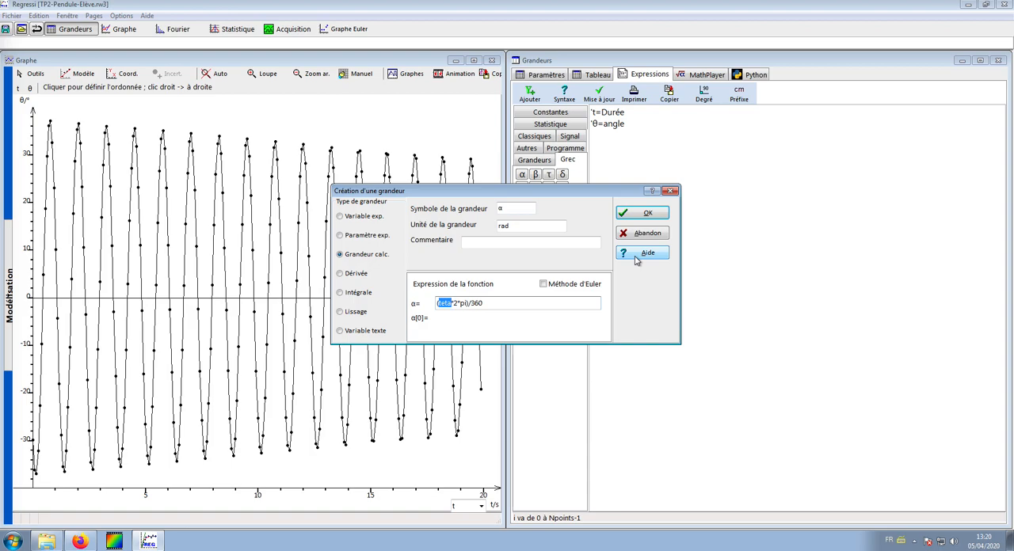
left_click(643, 234)
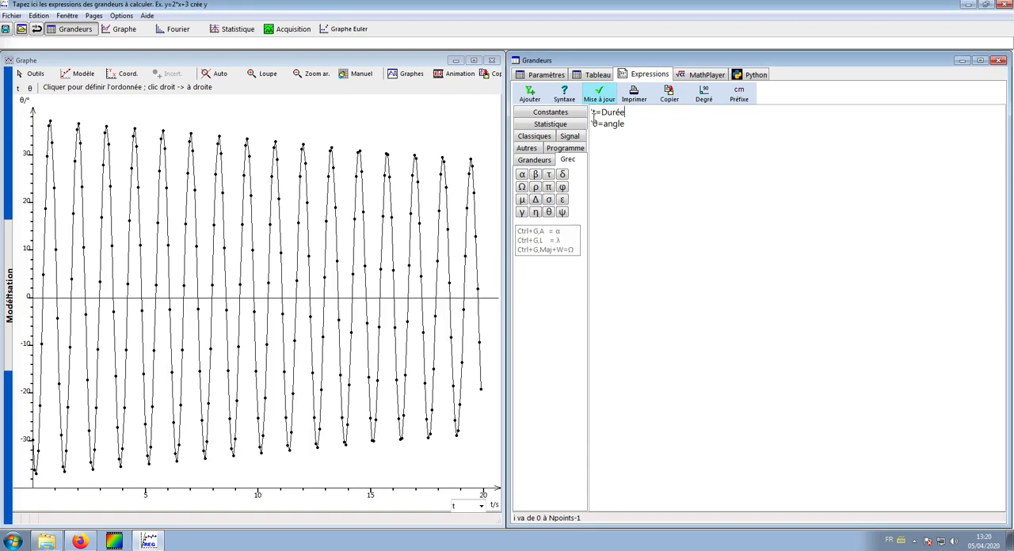
Step: Add the expression α=(2*π*θ)/360 on a new line below the θ definition and update the calculations
left_click_drag(593, 119, 598, 126)
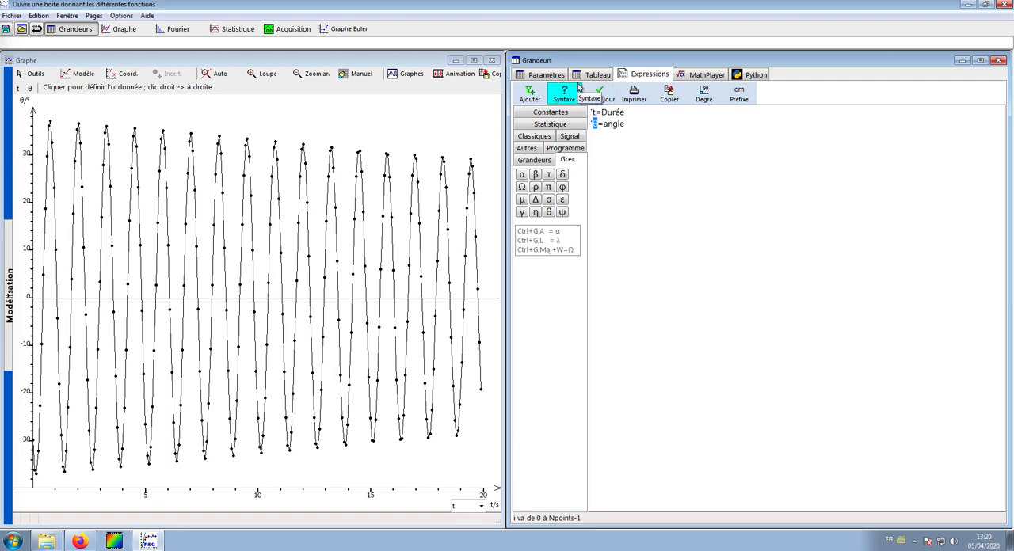
left_click(596, 136)
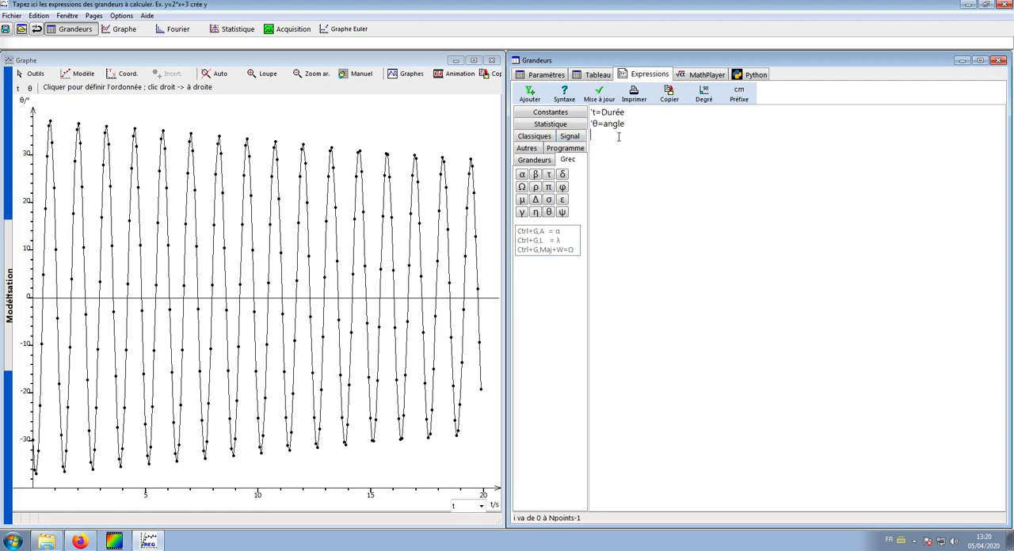
left_click(522, 177)
type("=(2*")
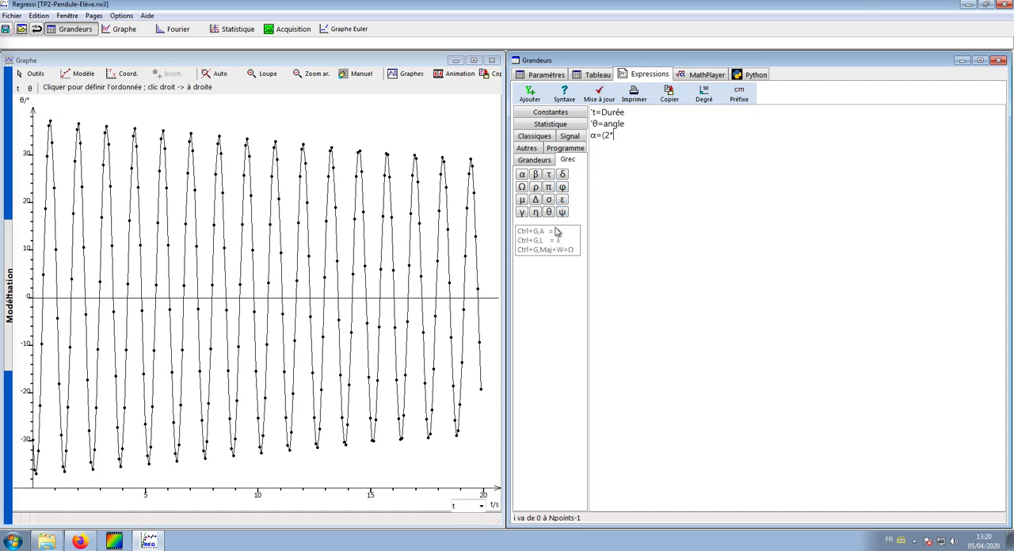
left_click(549, 188)
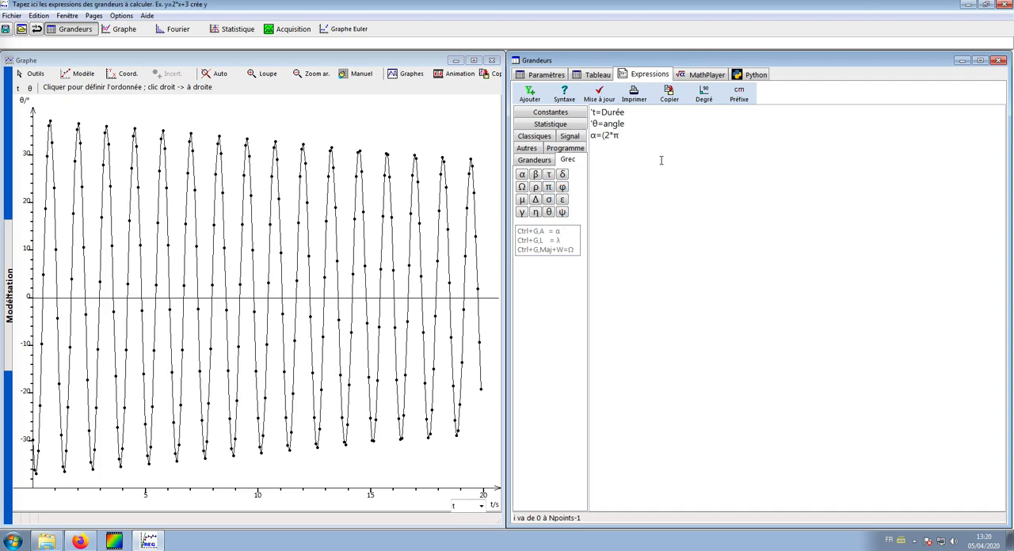
type("*")
left_click(548, 213)
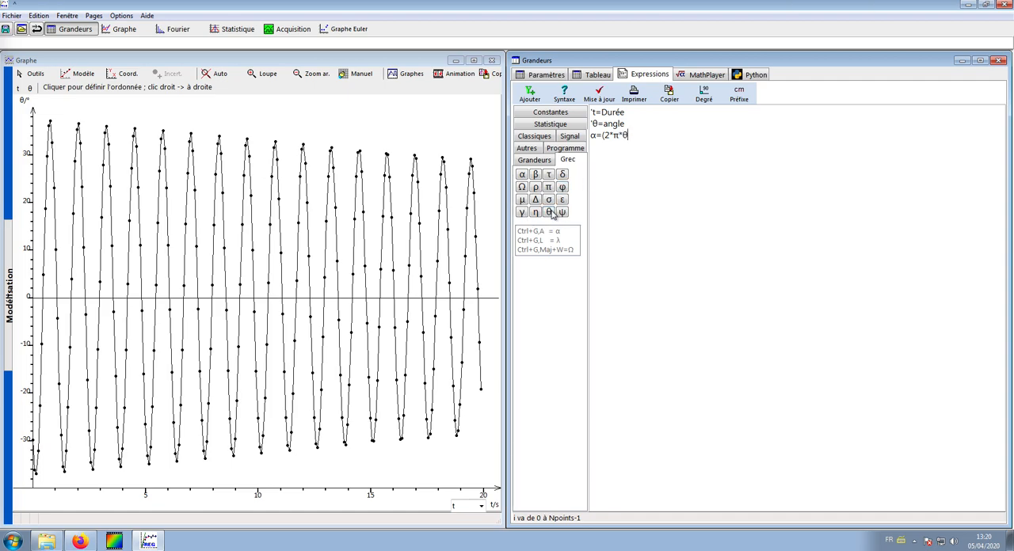
type("/360")
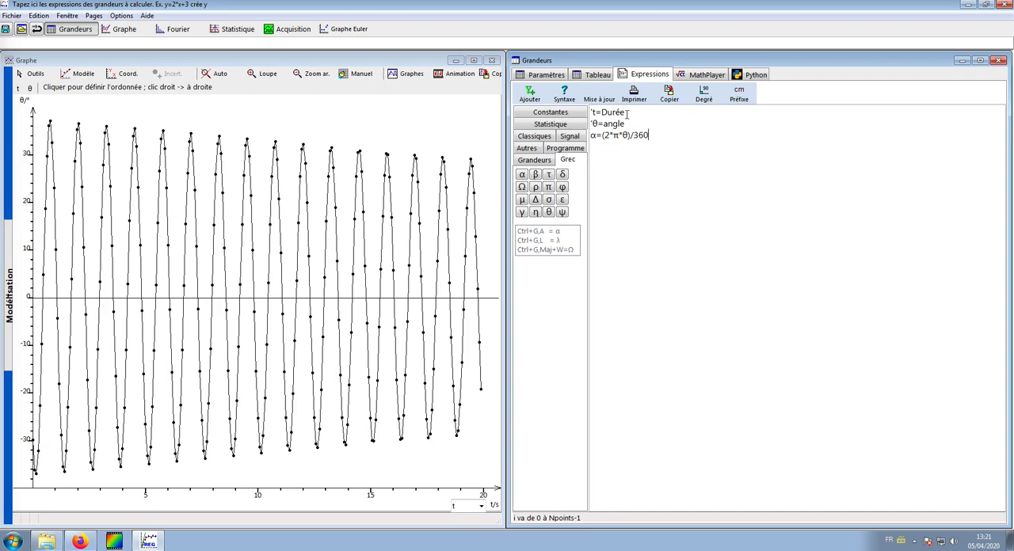
left_click(602, 99)
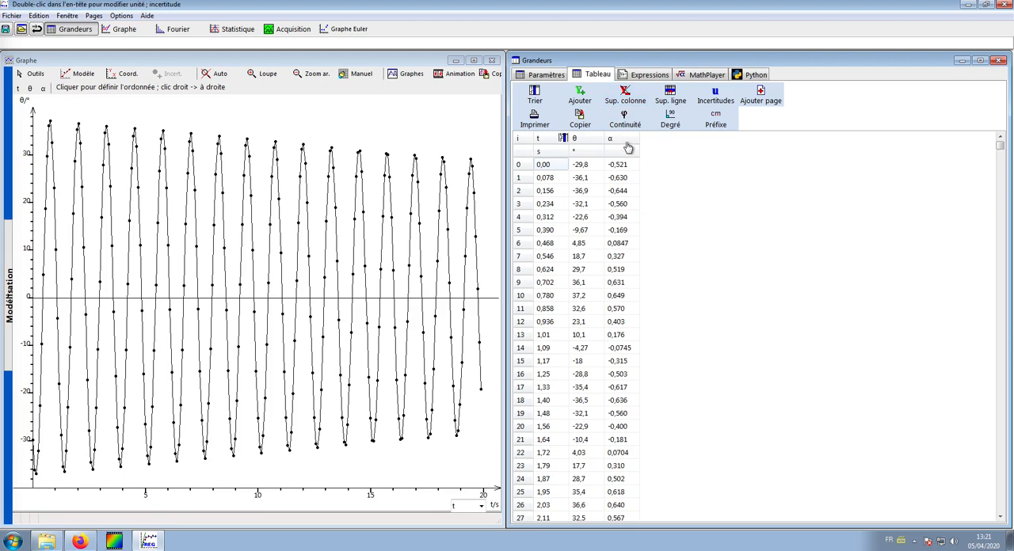
Step: Give α the unit rad by appending _rad to its expression, and update the calculated values
double_click(621, 142)
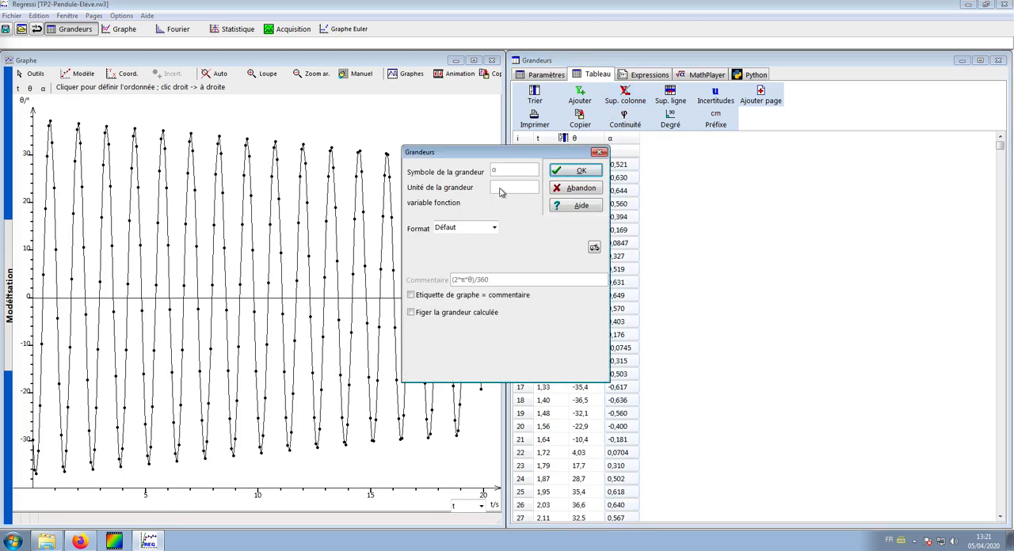
left_click(581, 171)
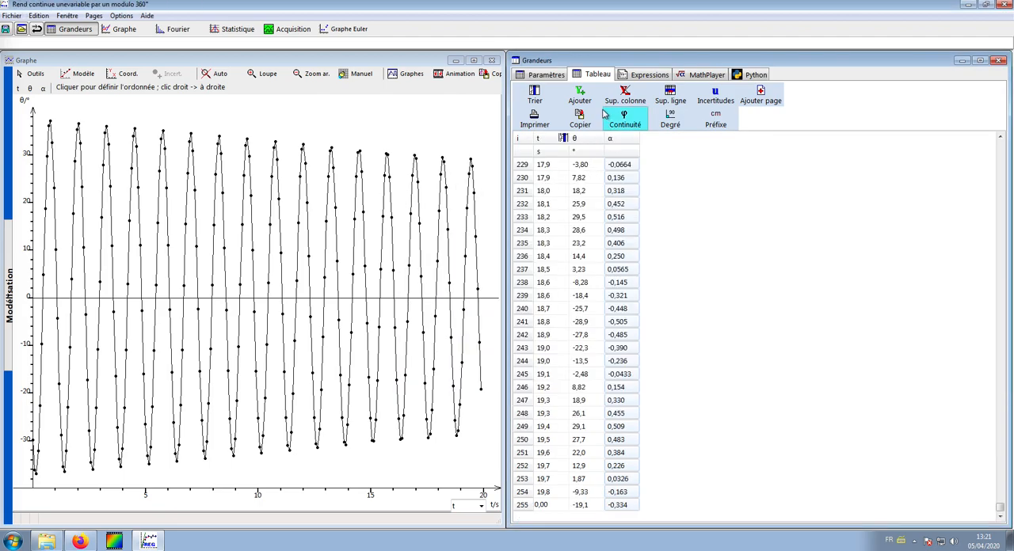
left_click(645, 74)
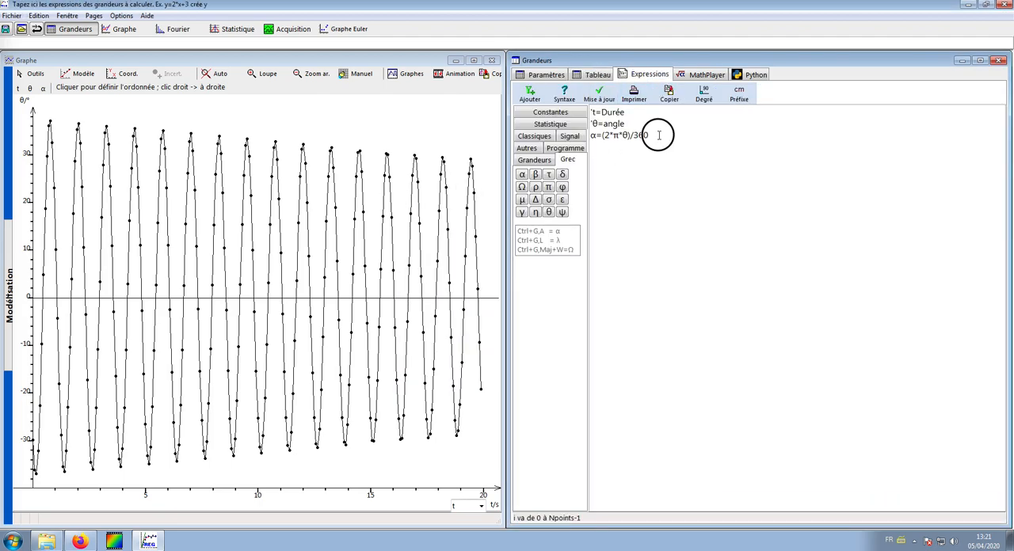
type("_rad")
left_click(596, 93)
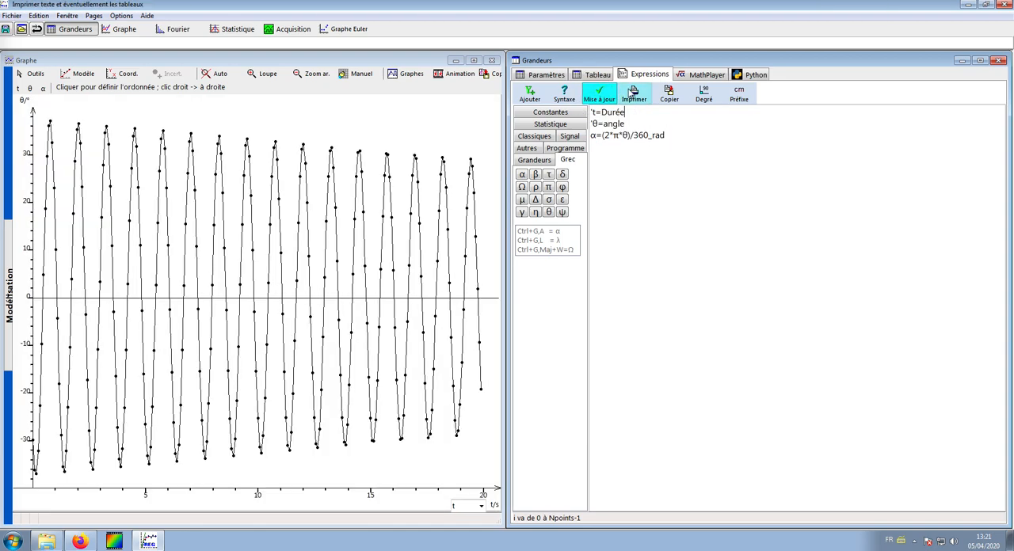
left_click(603, 76)
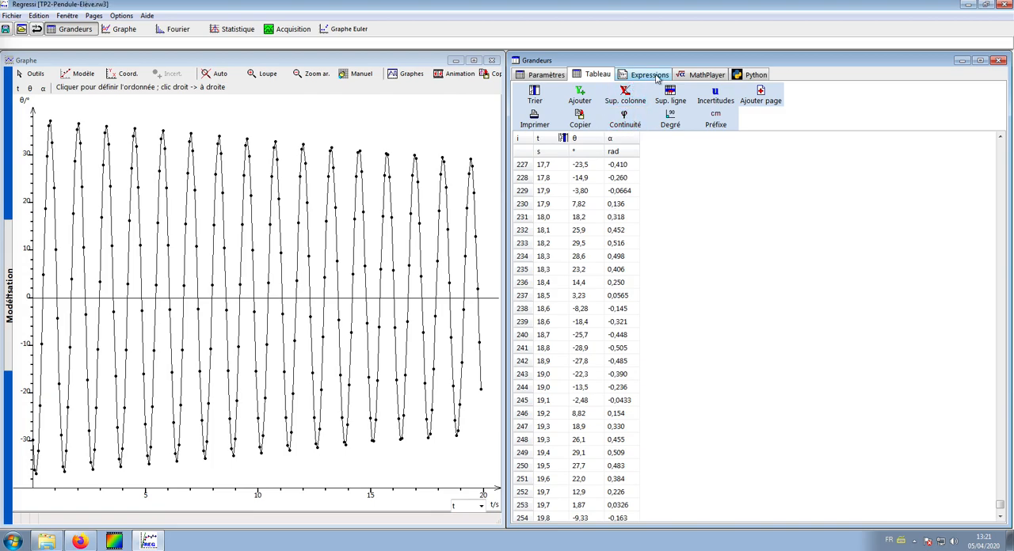
left_click(579, 95)
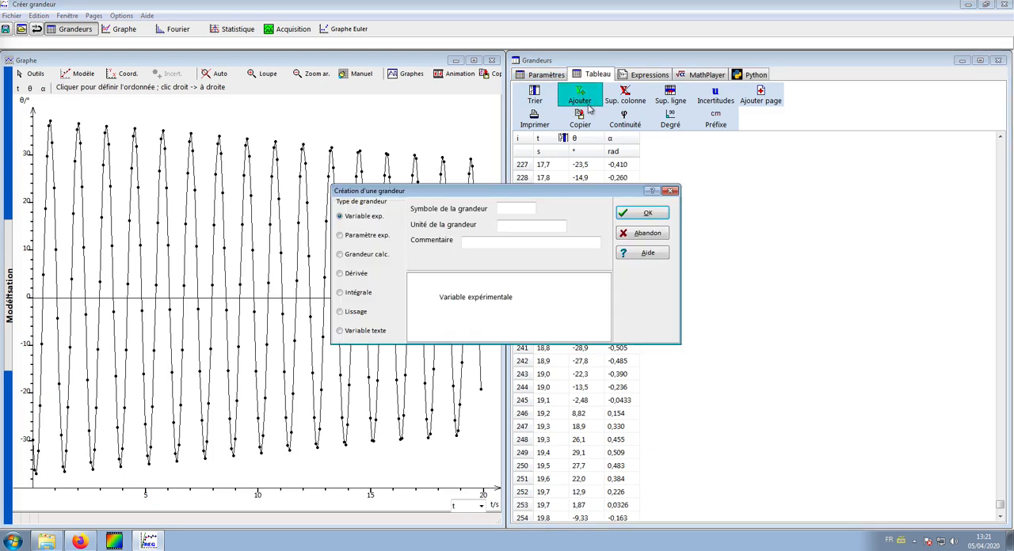
type("Epp")
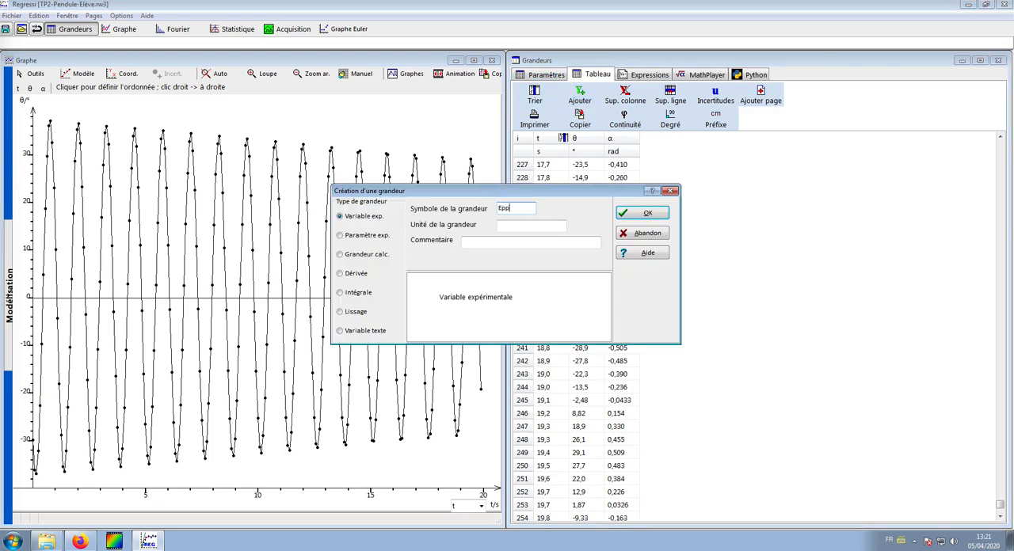
left_click(508, 225)
type("J")
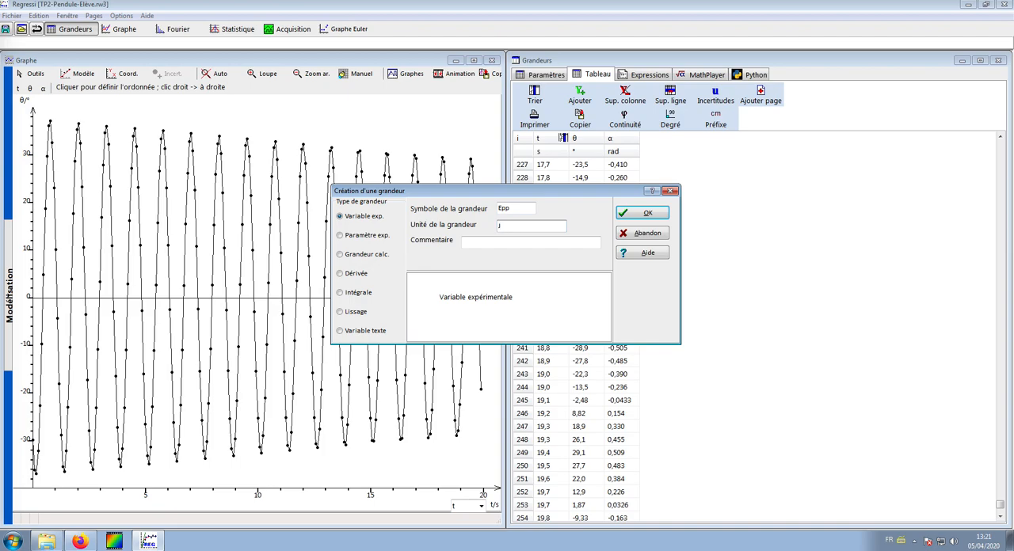
left_click(365, 255)
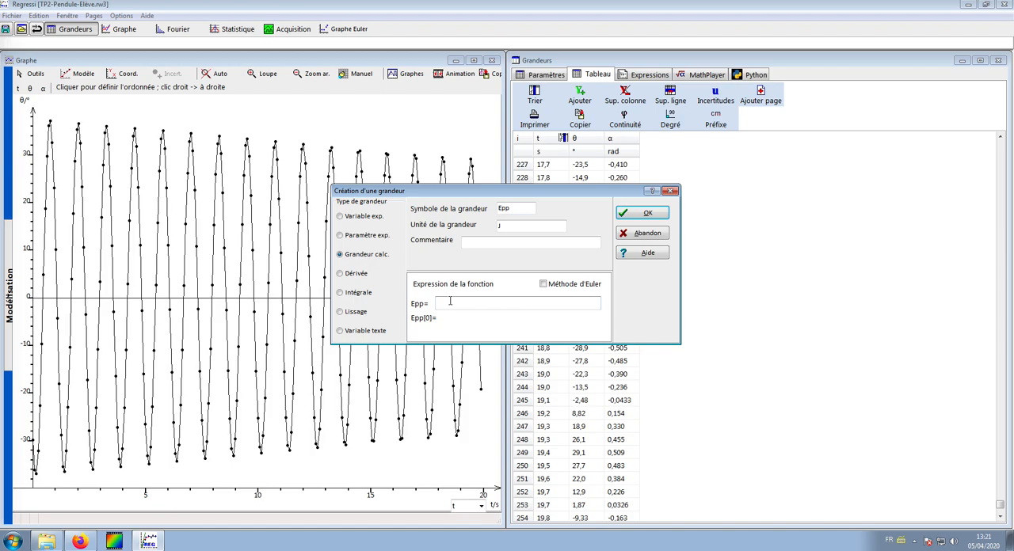
left_click(644, 234)
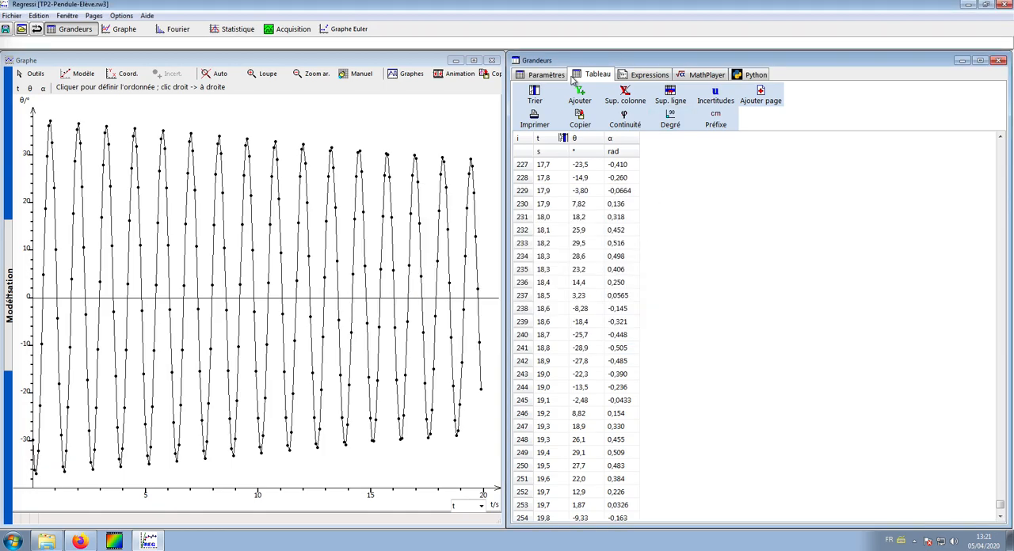
Step: Add an experimental parameter g with the unit m.s^-2 and set its value to 9,81
left_click(555, 76)
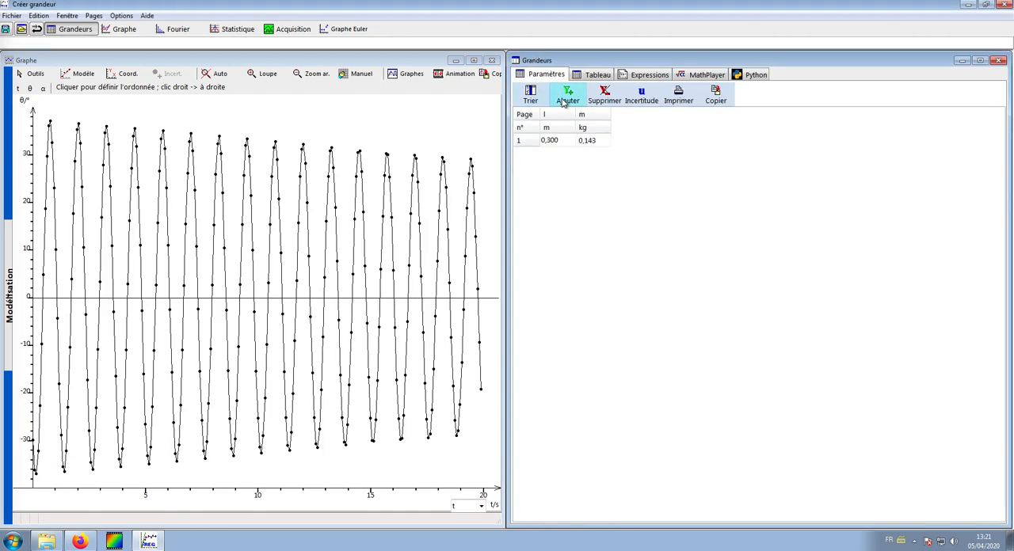
left_click(563, 101)
type("g")
left_click(512, 227)
type("m.s")
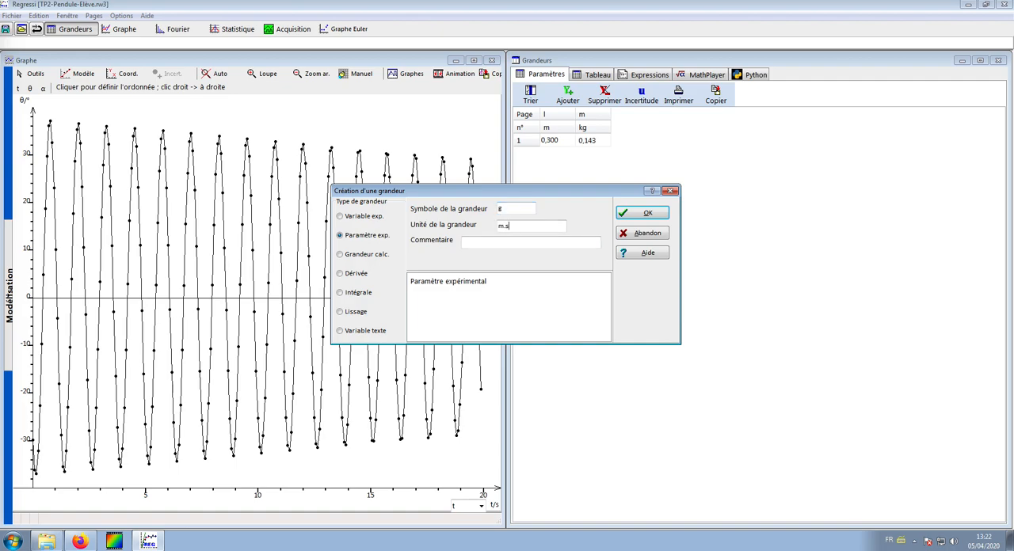
type("^-2")
left_click(645, 213)
left_click(623, 141)
type("9,81")
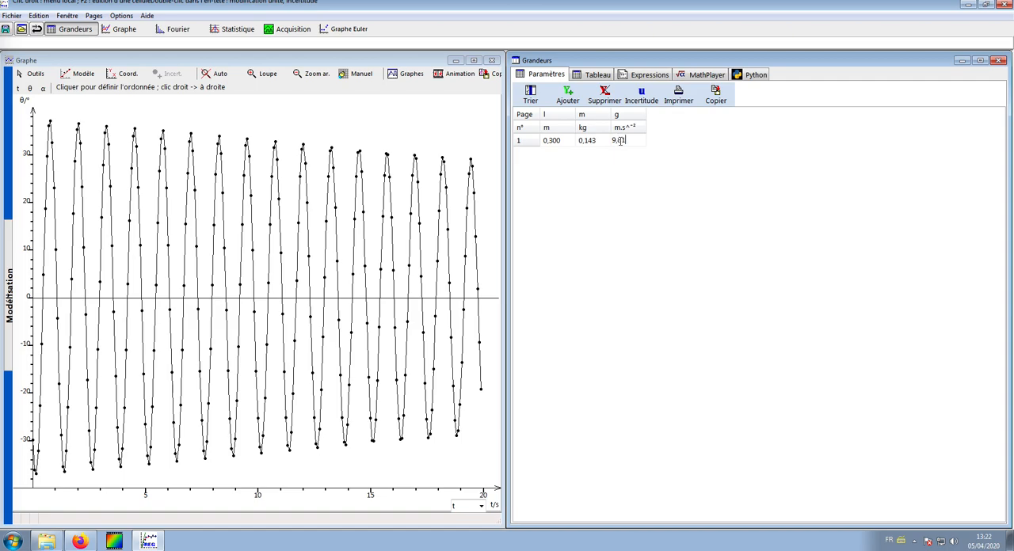
Step: Draft a calculated quantity Epp in J with the partial expression m*g*l*(1-cos(, copy the expression, and abandon creating the quantity
left_click(599, 75)
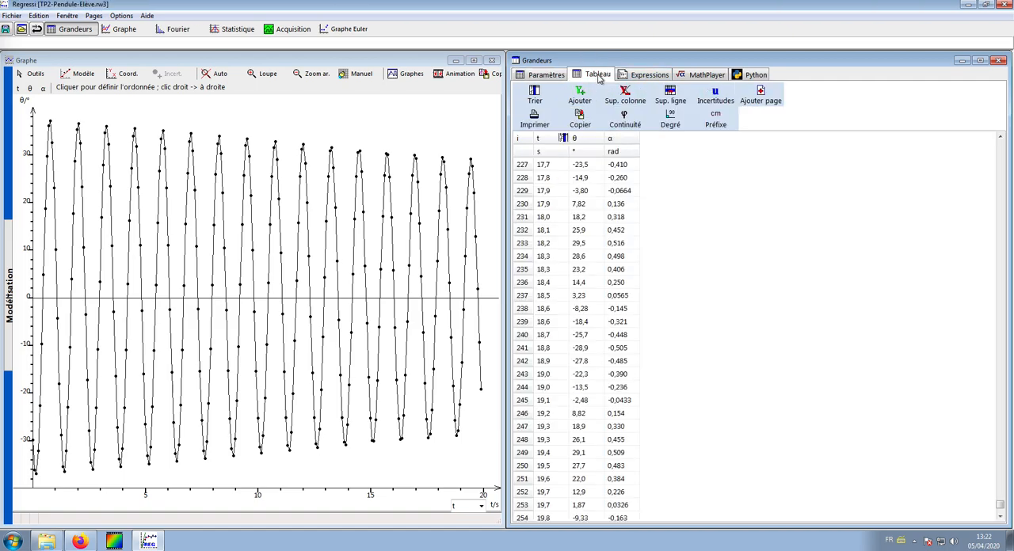
left_click(579, 94)
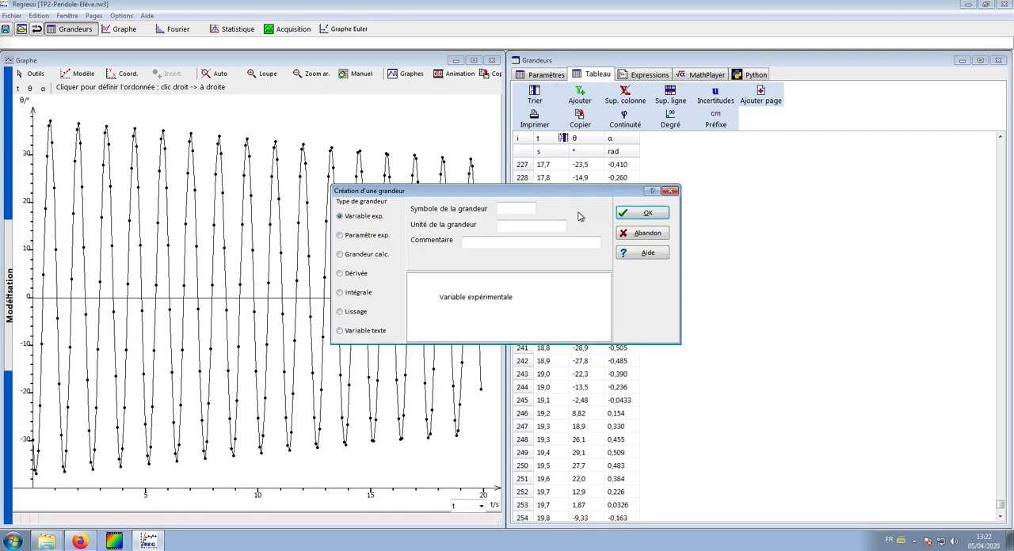
type("Epp")
left_click(511, 226)
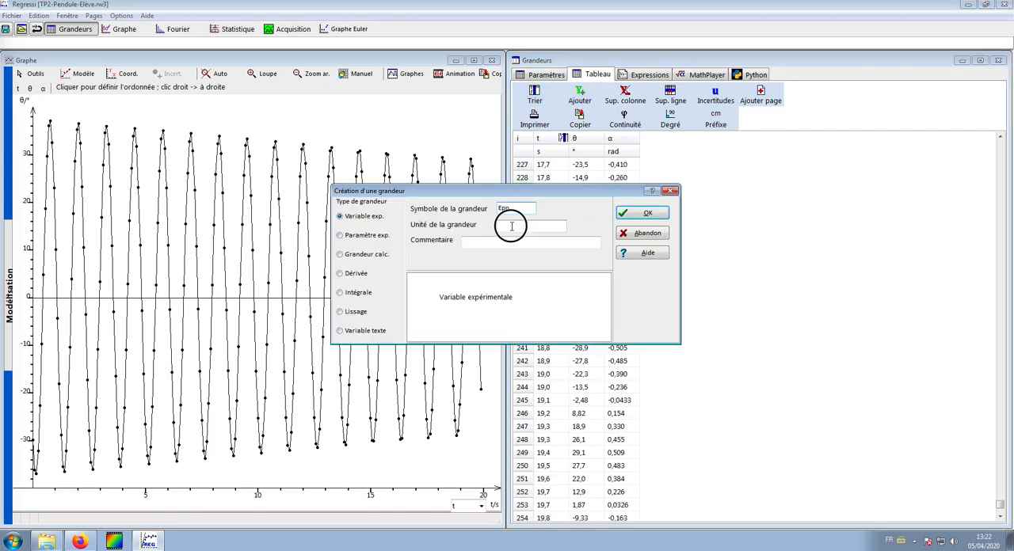
type("J")
left_click(376, 255)
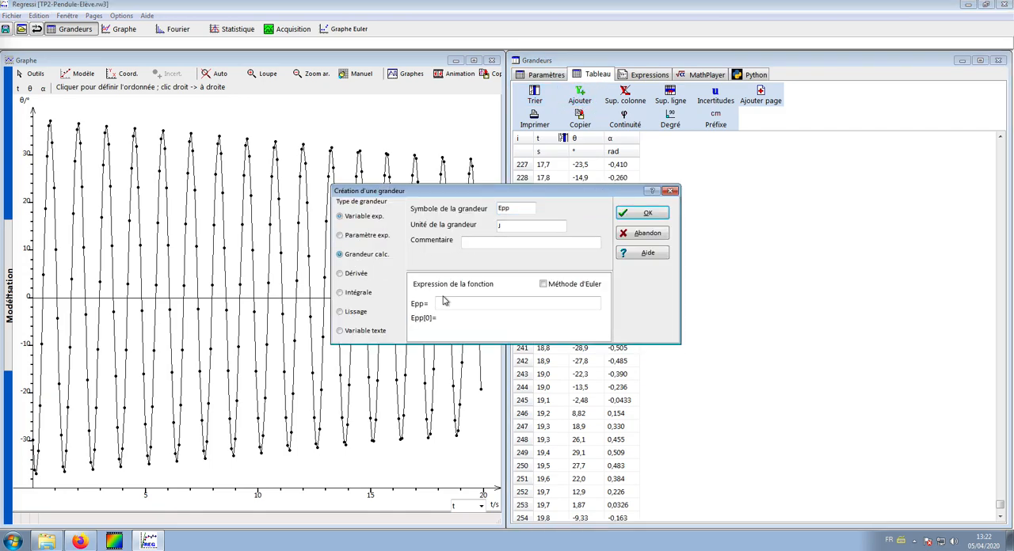
left_click(448, 306)
type("m")
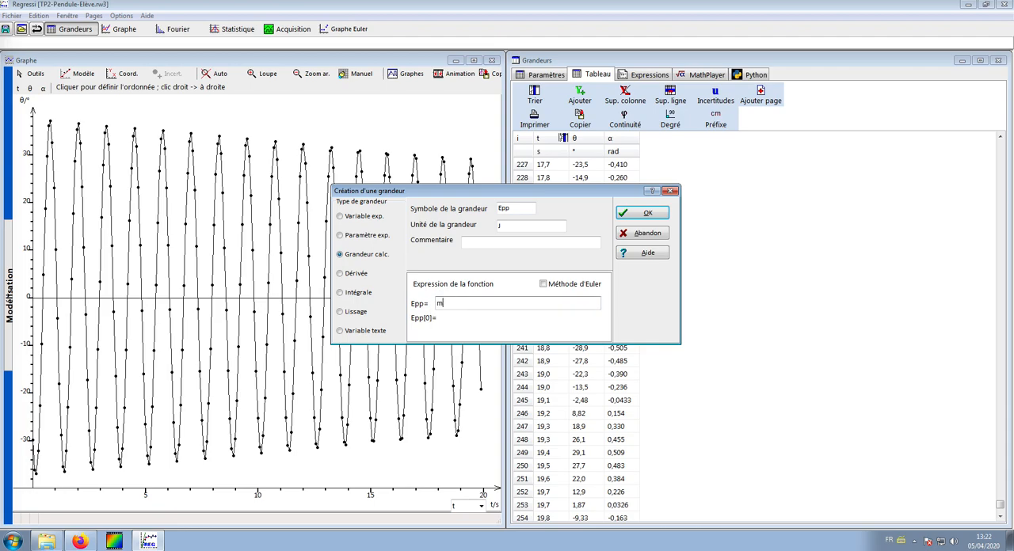
type("*g")
type("*(1-cos(")
left_click_drag(483, 303, 429, 304)
key("ctrl+c")
left_click(647, 233)
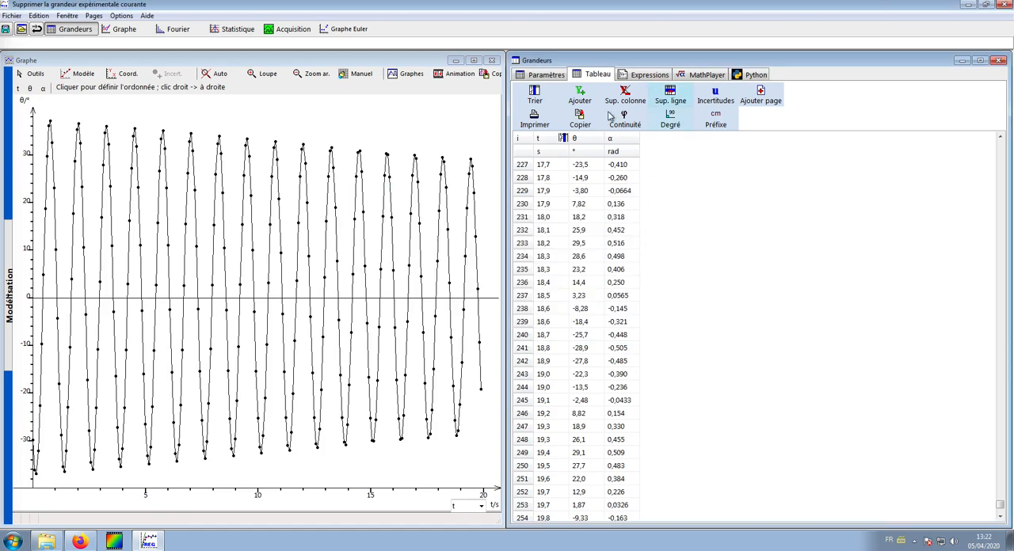
Step: Add the expression Epp=m*g*l*(1-cos(θ))_J on a new line below the α definition, update the calculations and show the data table
left_click(648, 75)
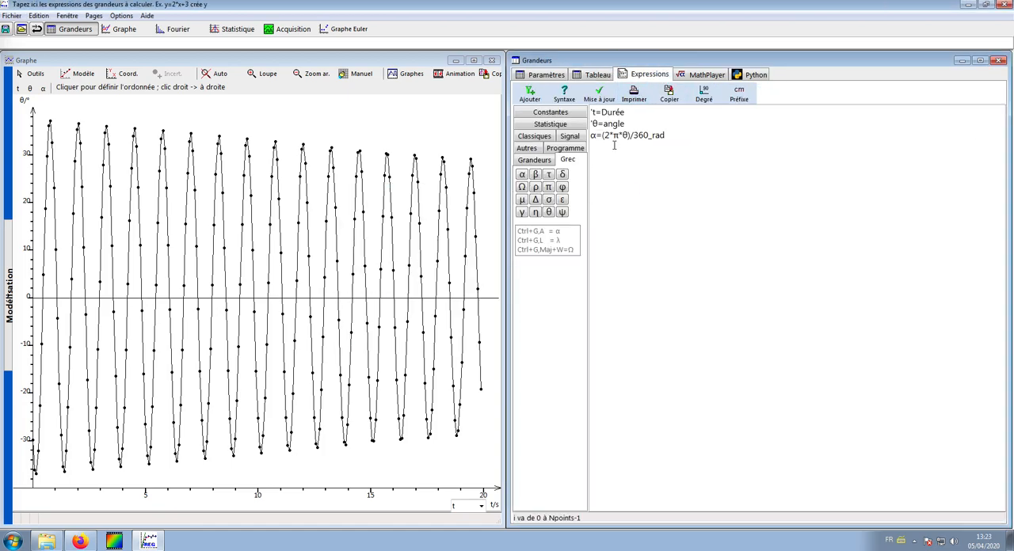
left_click(672, 137)
key("Return")
key("ctrl+v")
left_click(591, 147)
type("Ep=")
type("=")
left_click(548, 212)
type("))")
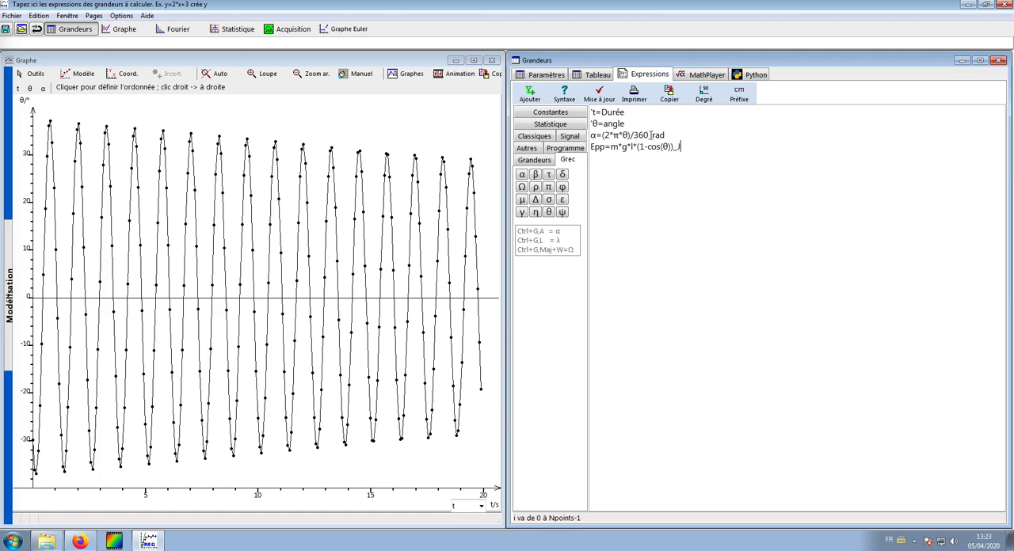
left_click(599, 94)
left_click(598, 74)
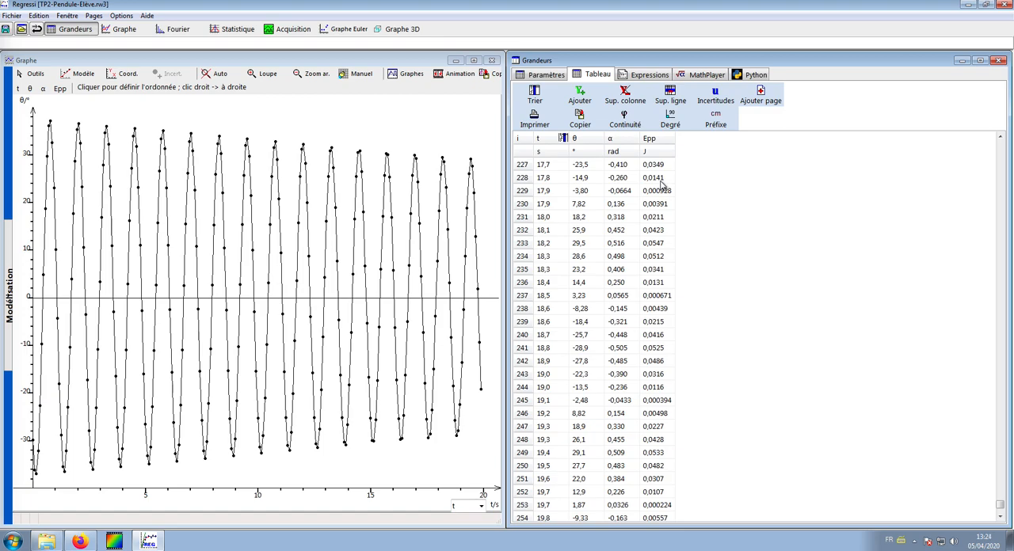
left_click(655, 77)
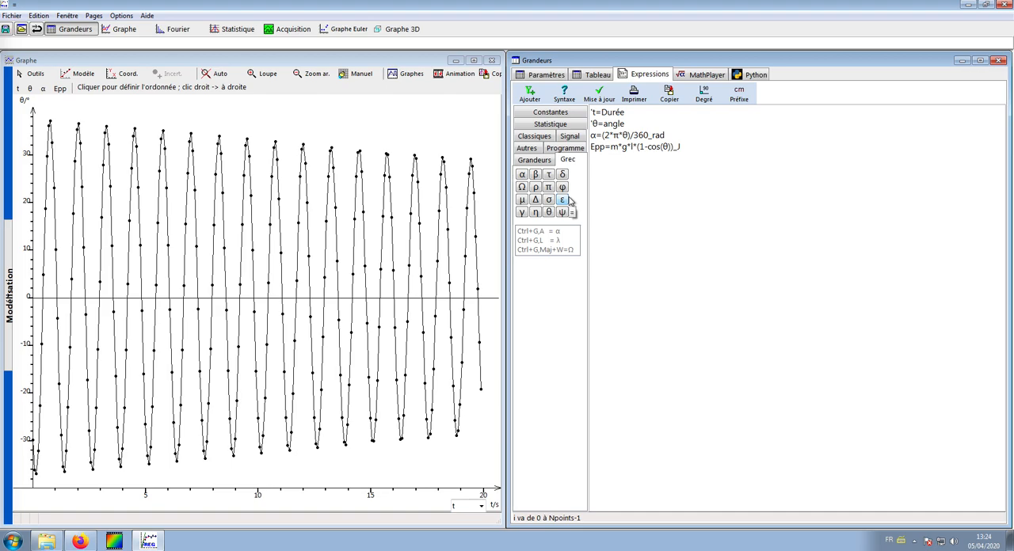
left_click(690, 151)
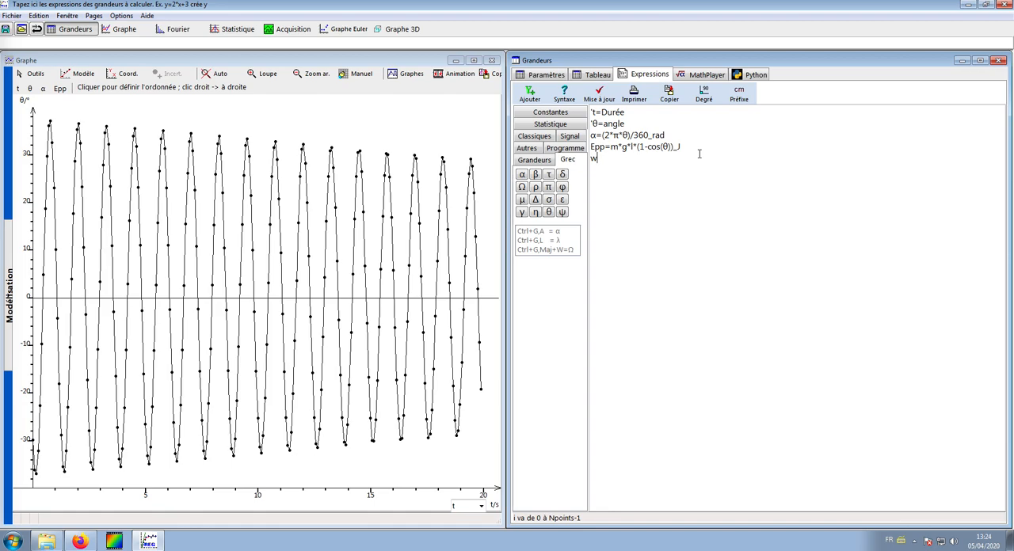
key("BackSpace")
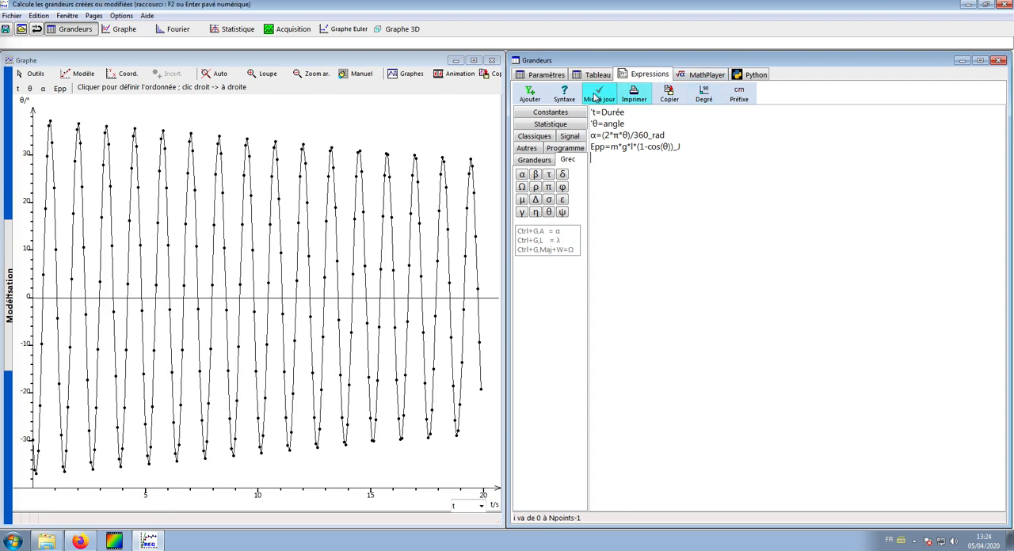
Step: Create the quantity w with the unit rad/s as the derivative of α with respect to t
left_click(529, 93)
left_click(514, 208)
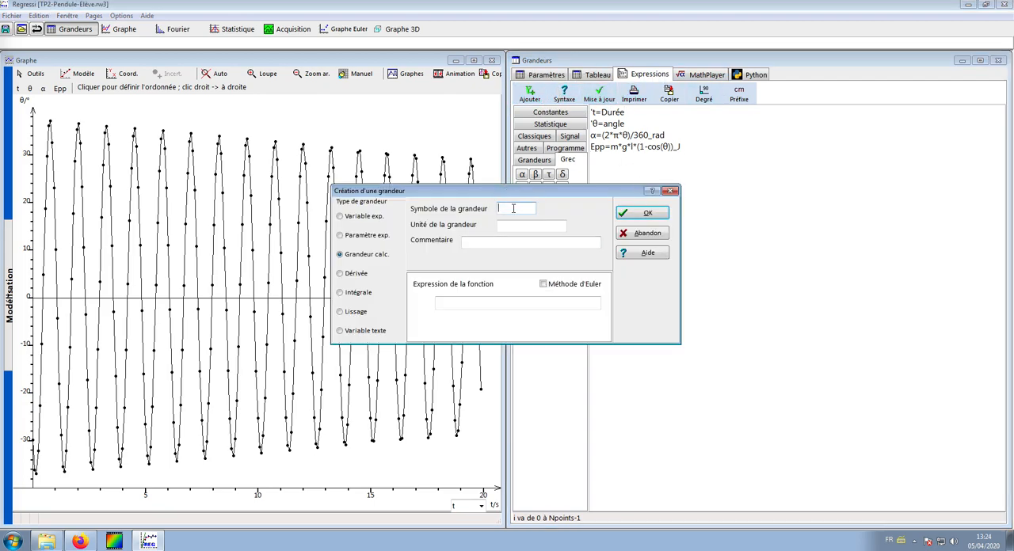
type("w")
left_click(510, 229)
type("rad/s")
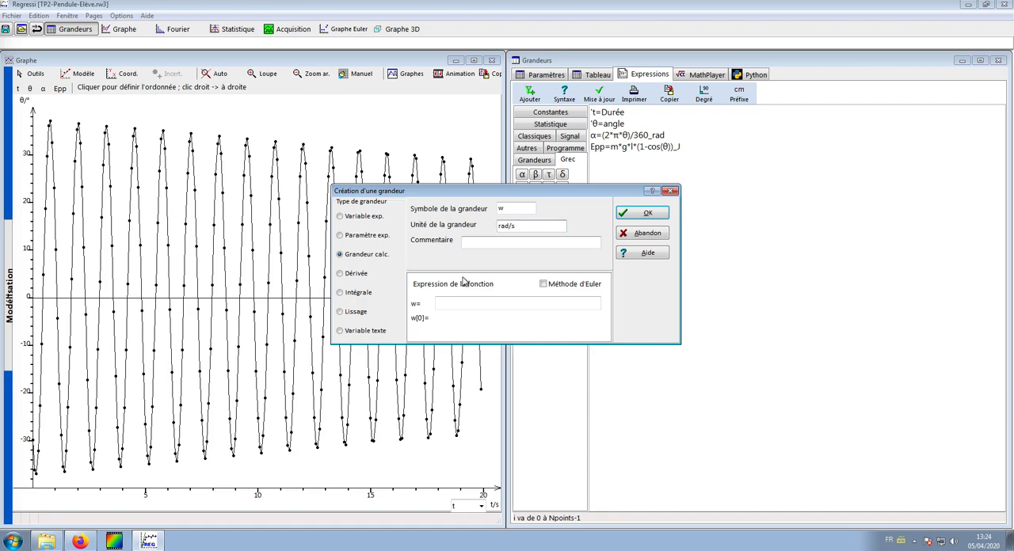
left_click(377, 275)
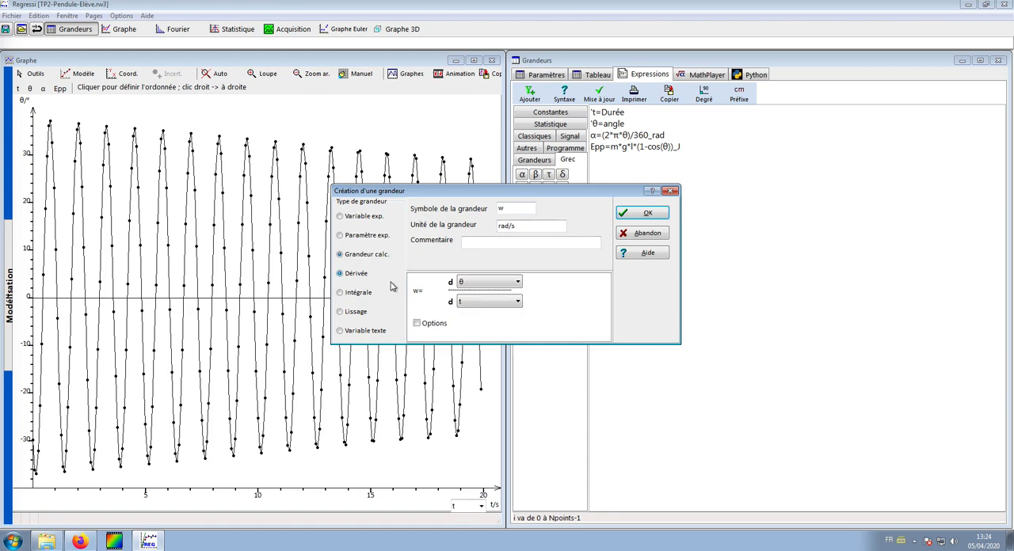
left_click(480, 285)
left_click(475, 313)
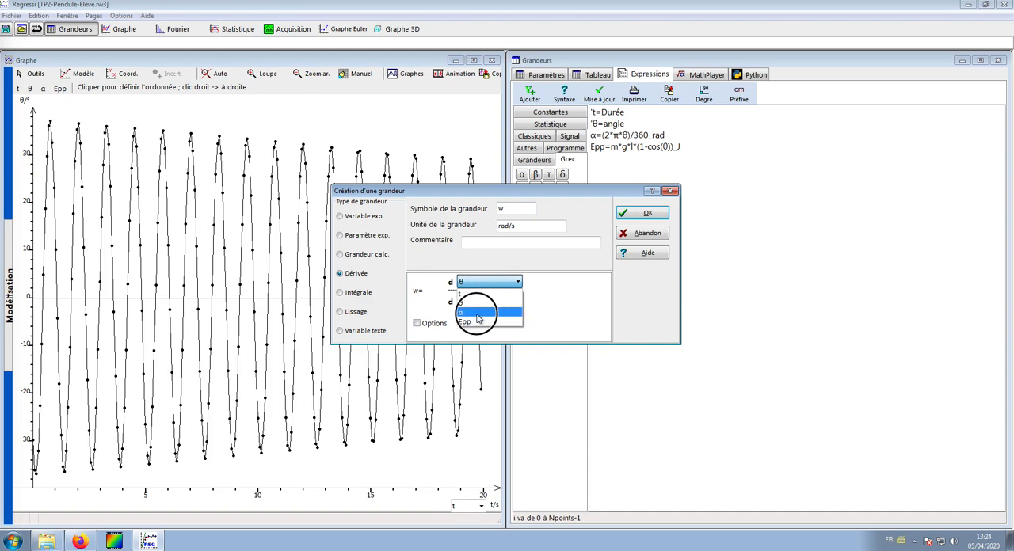
left_click(634, 215)
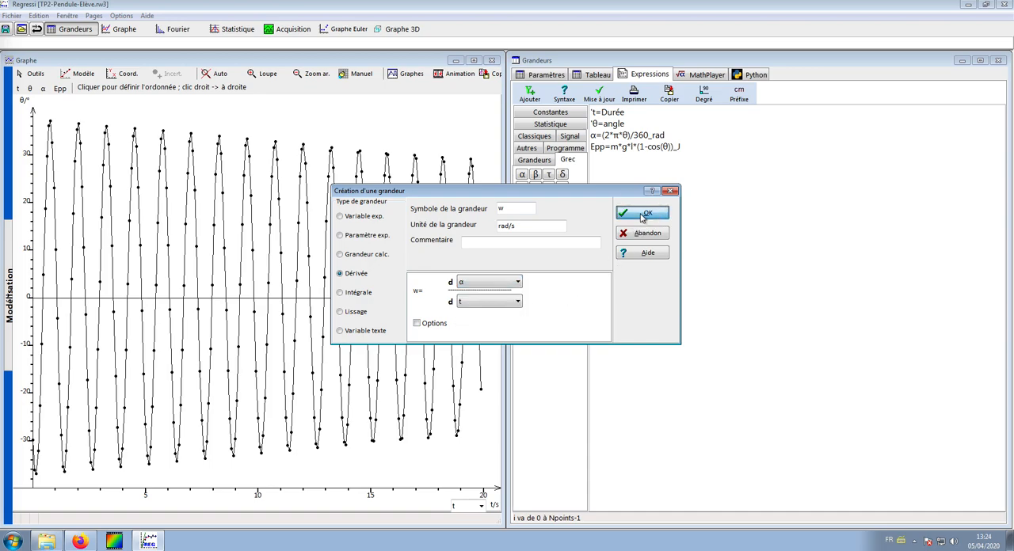
Step: Remove the blank line above the w expression, update the calculations and show the data table
left_click(593, 168)
key("BackSpace")
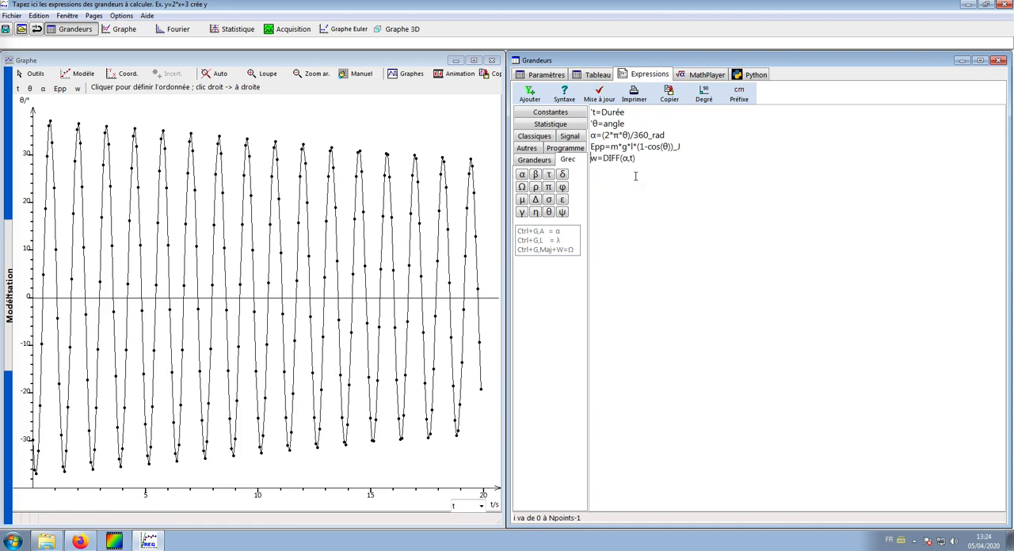
left_click(599, 94)
left_click(596, 73)
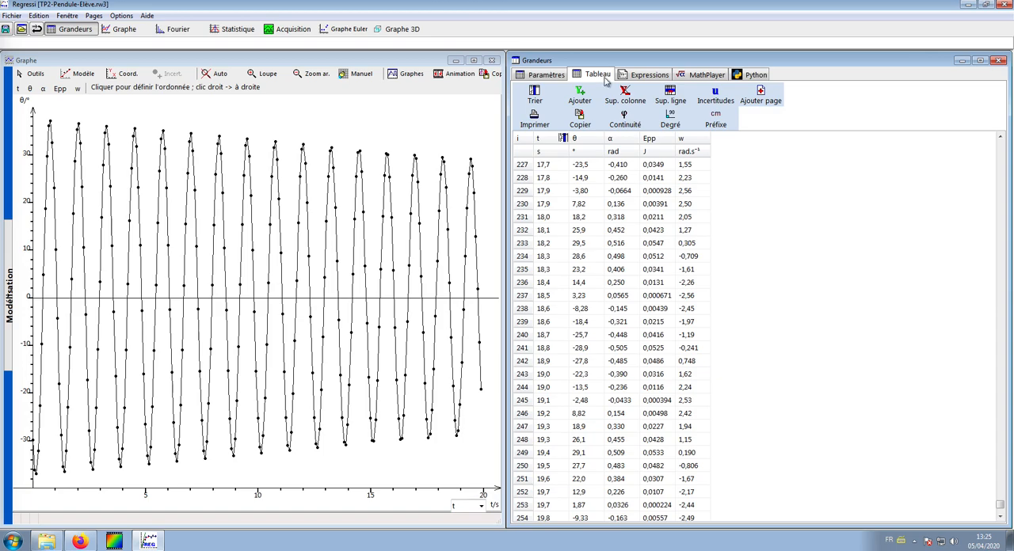
Step: Create the calculated quantity v with the unit m/s and the expression l*w
left_click(589, 97)
left_click(516, 208)
type("v")
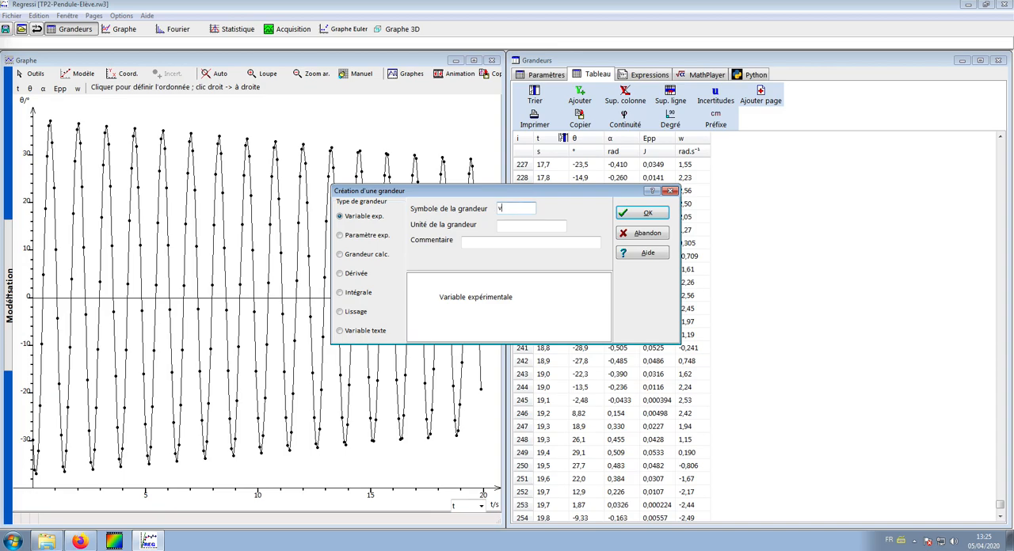
left_click(517, 222)
type("m/s")
left_click(367, 255)
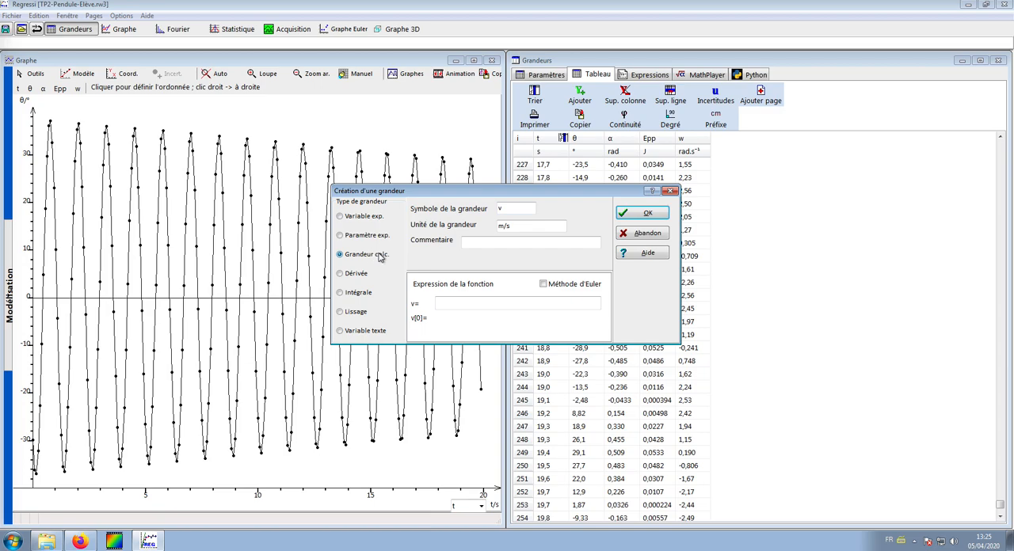
left_click(438, 301)
type("l*w")
left_click(642, 213)
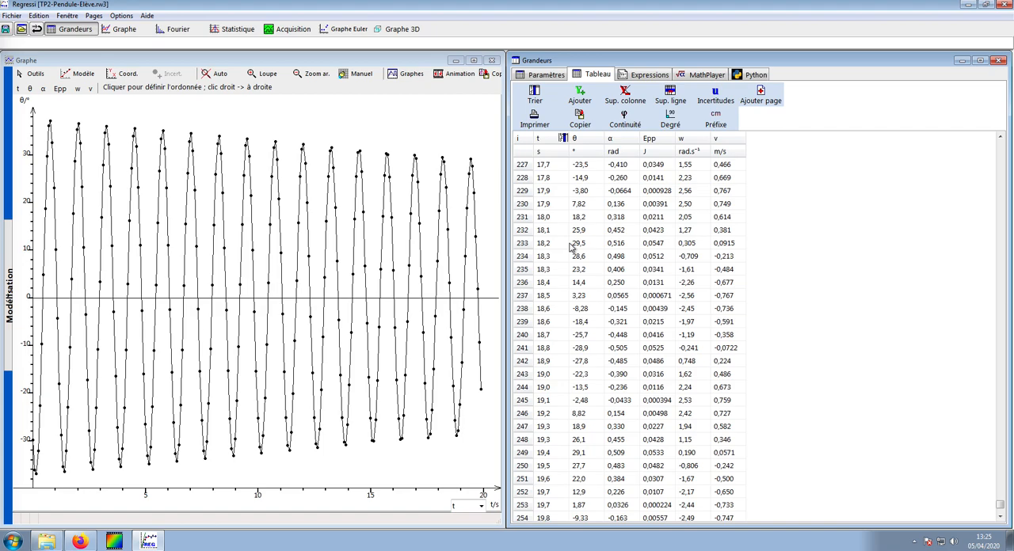
Step: Create the calculated quantity Ec with the unit J and the expression 0.5*m*sqr(v)
left_click(579, 95)
left_click(500, 212)
type("Ec")
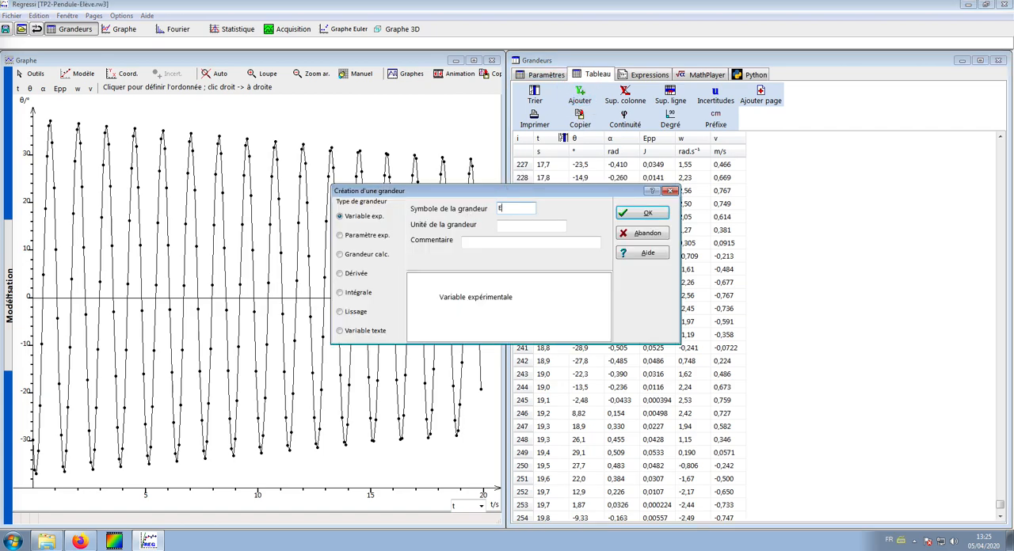
left_click(521, 227)
type("J")
left_click(369, 254)
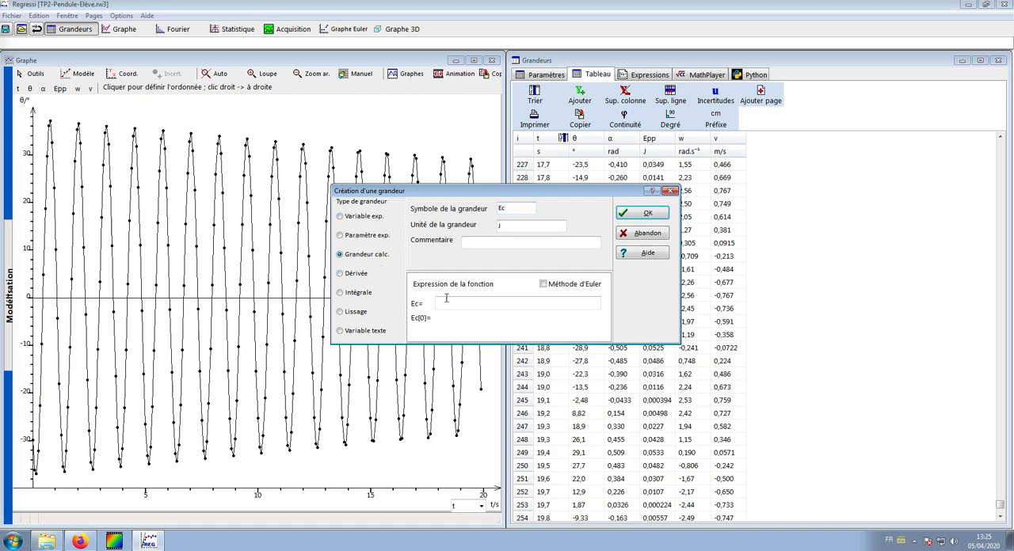
type("0.")
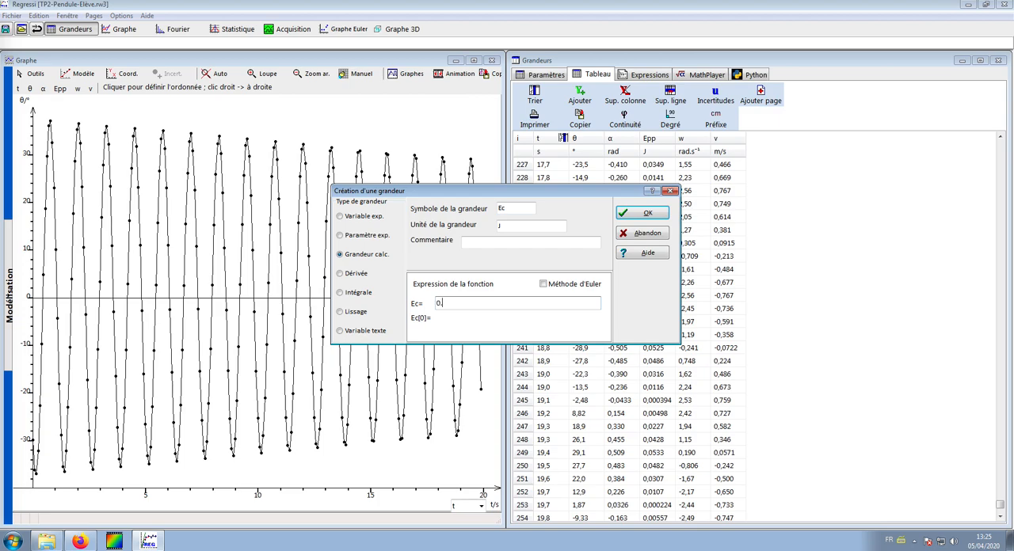
type("5*m*sqr(v)")
left_click(641, 214)
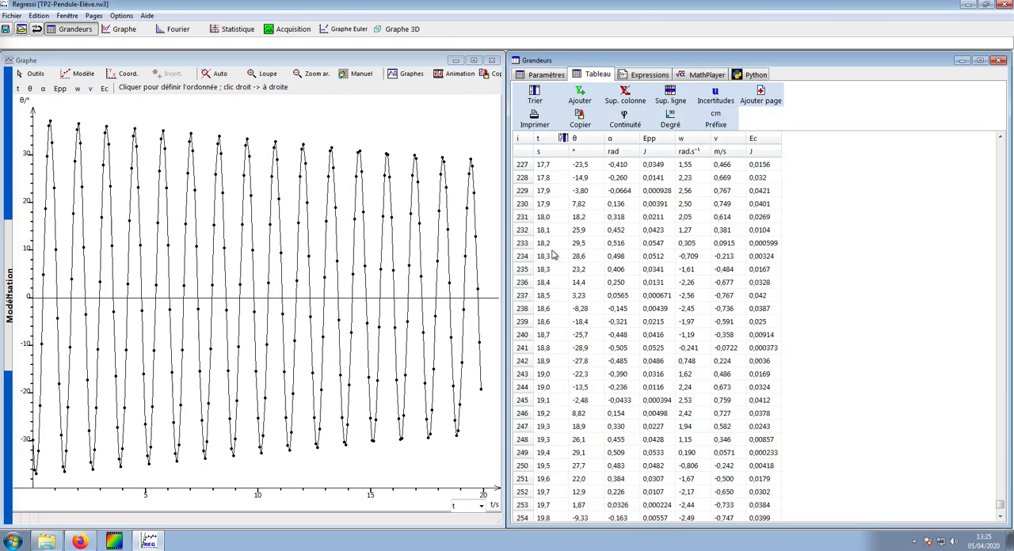
Step: Create the calculated quantity Em with the unit J and the expression Ec+Epp
left_click(579, 95)
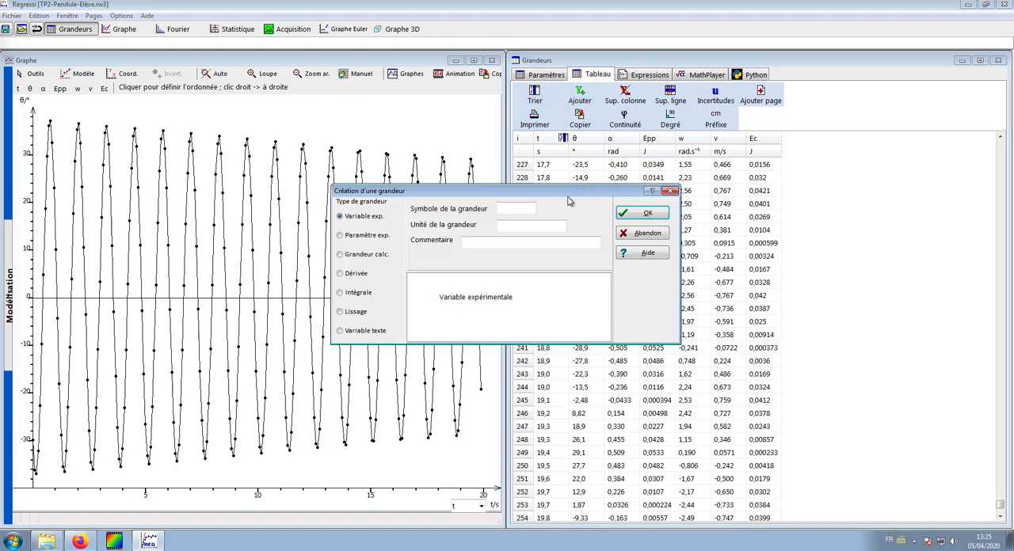
left_click(515, 207)
type("Em")
left_click(514, 225)
type("J")
left_click(369, 255)
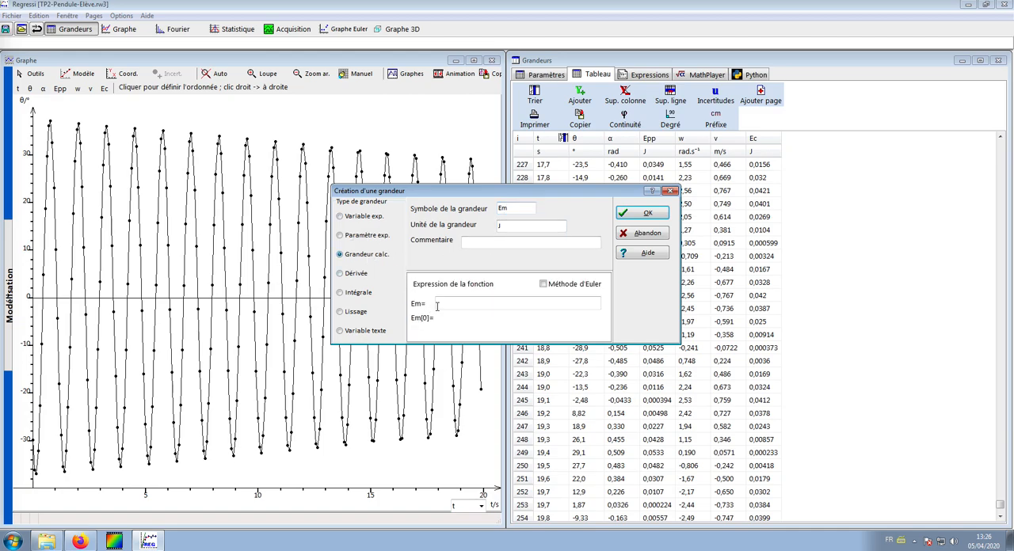
left_click(438, 305)
type("Ec+Epp")
left_click(637, 214)
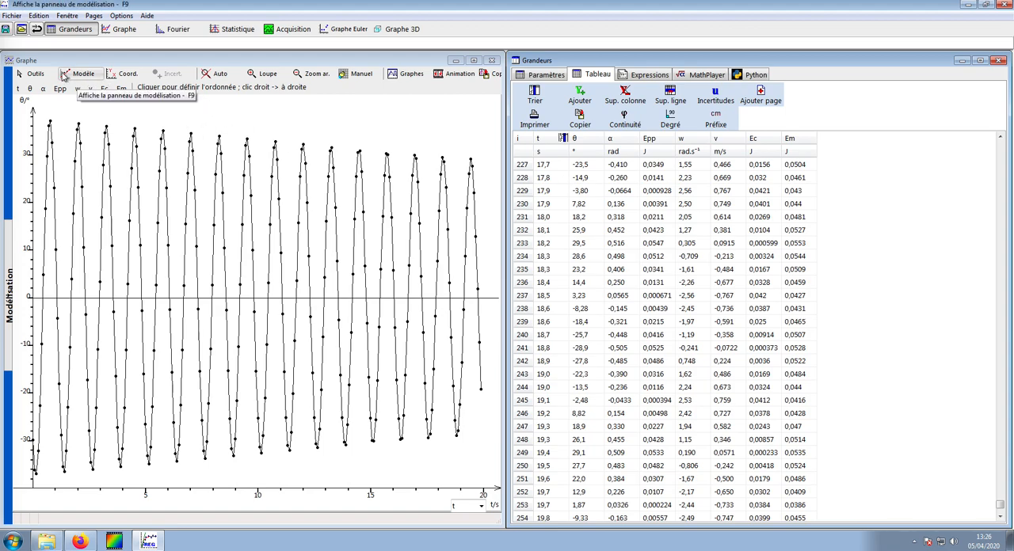
Step: Set the graph's ordinate to Ec as a function of t and add a second curve showing Epp
left_click(120, 75)
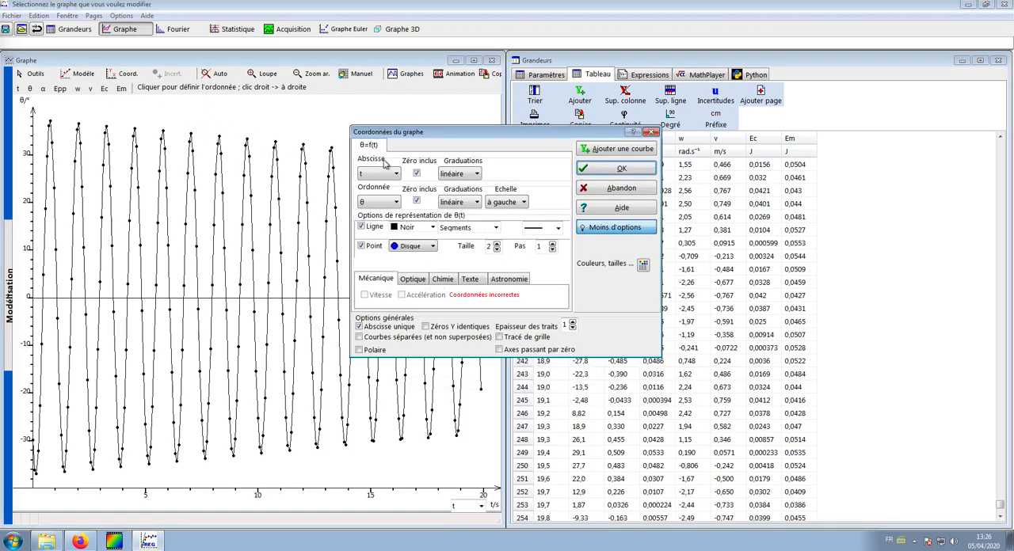
left_click(377, 203)
left_click(365, 260)
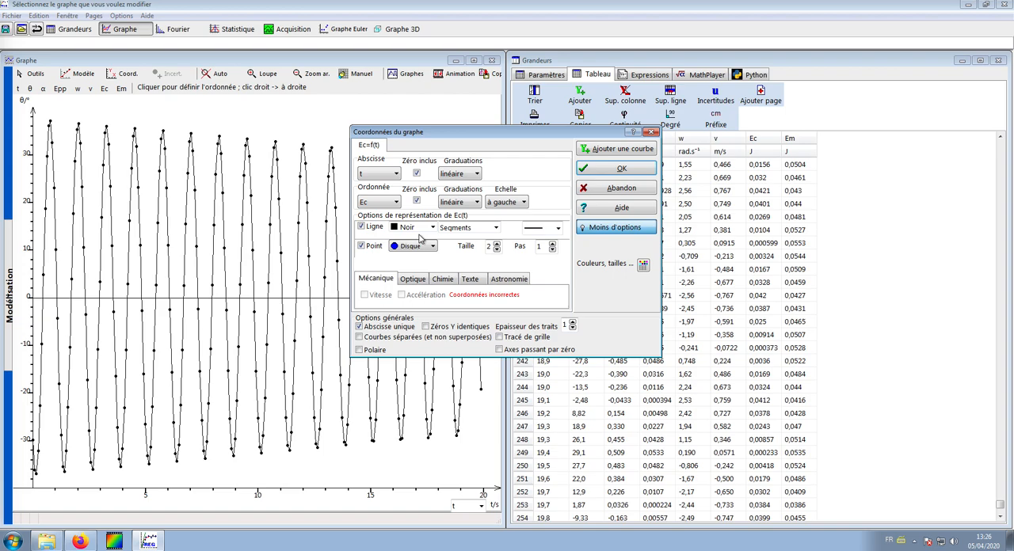
left_click(587, 149)
left_click(395, 202)
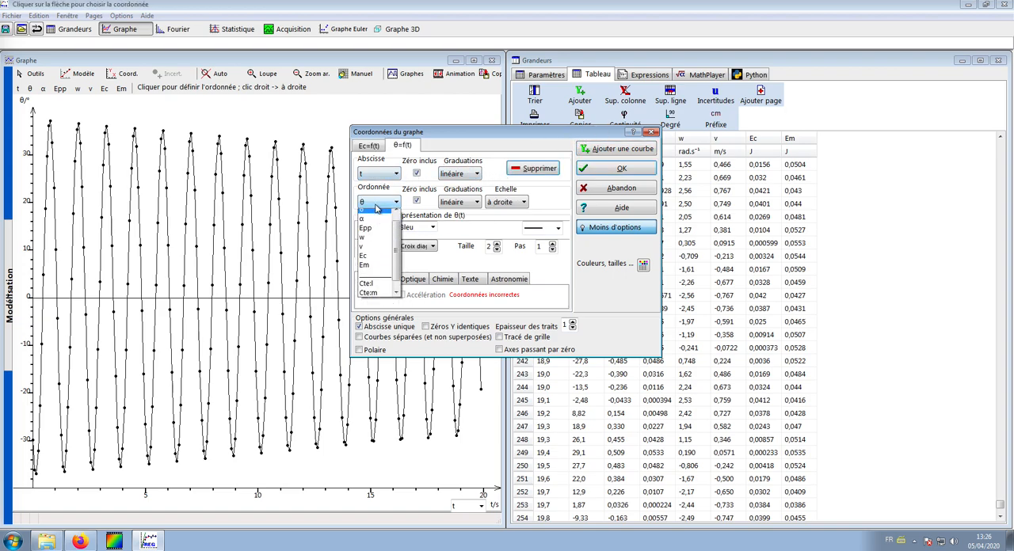
left_click(370, 237)
left_click(372, 228)
Step: Add a third curve showing Em as a function of t, review the settings of all three curves and apply them to the graph
left_click(602, 148)
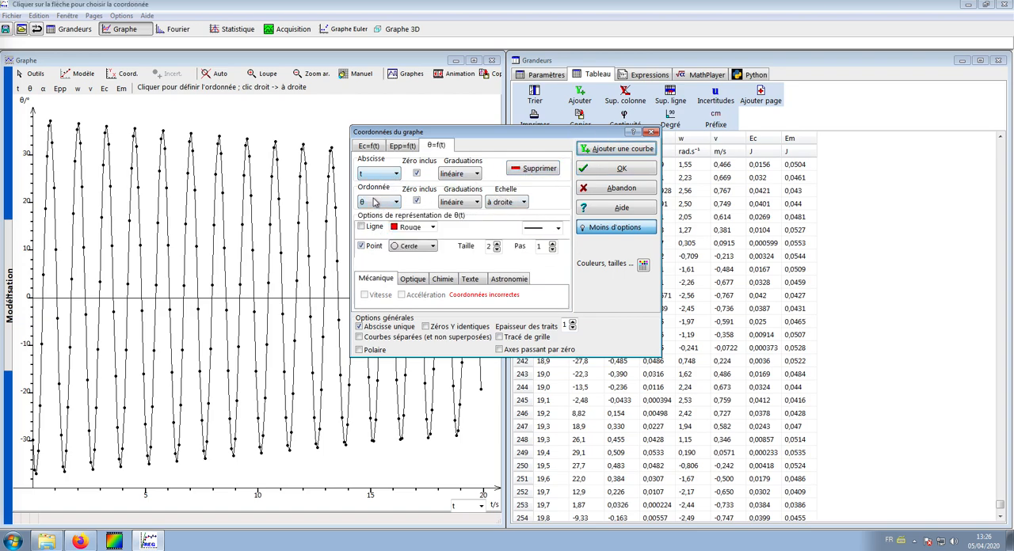
left_click(377, 202)
left_click(371, 270)
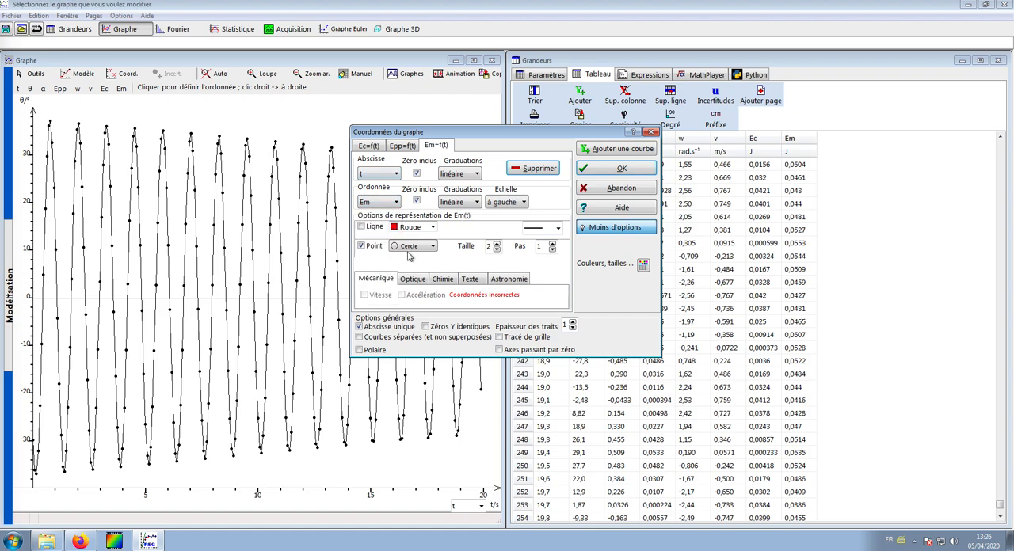
left_click(371, 147)
left_click(398, 148)
left_click(433, 148)
left_click(401, 146)
left_click(375, 148)
left_click(600, 170)
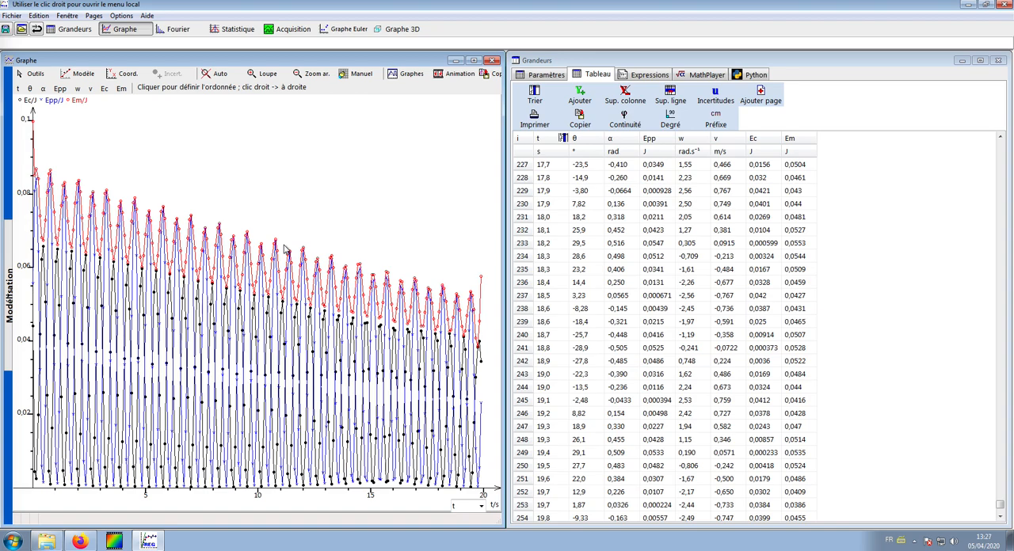
Step: Maximize the graph window, examine the first peaks of the energy curves with the free reticle and restore the standard cursor
left_click(473, 61)
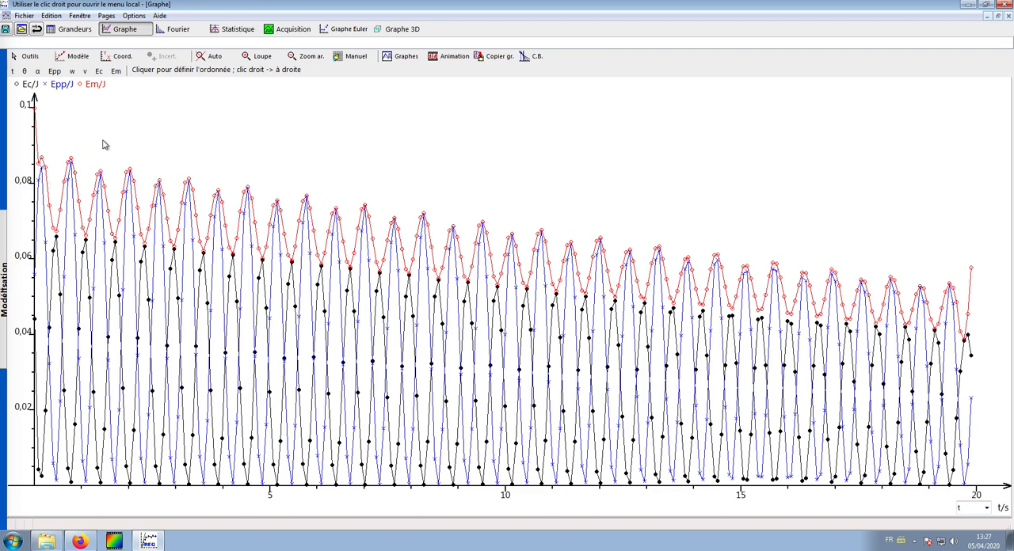
left_click(27, 58)
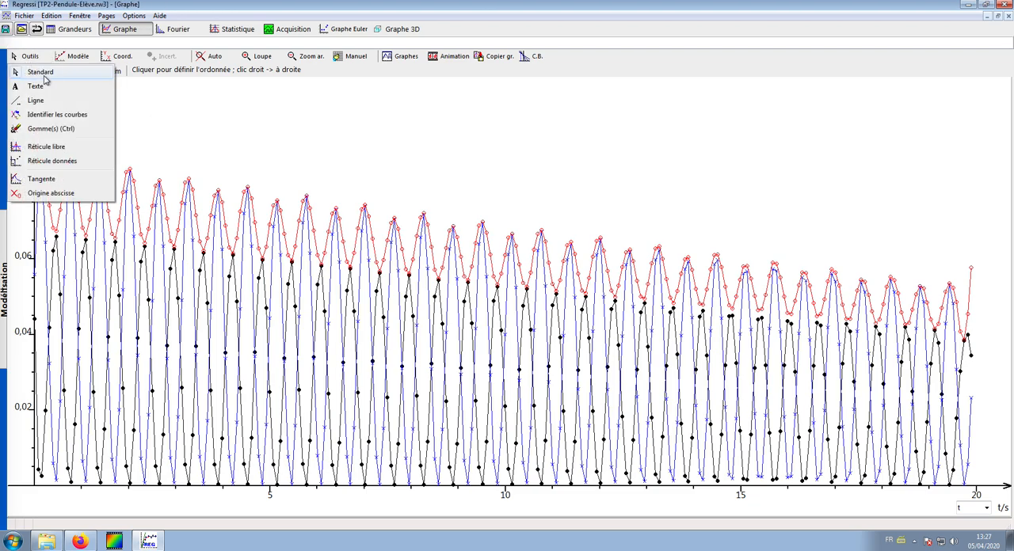
left_click(49, 146)
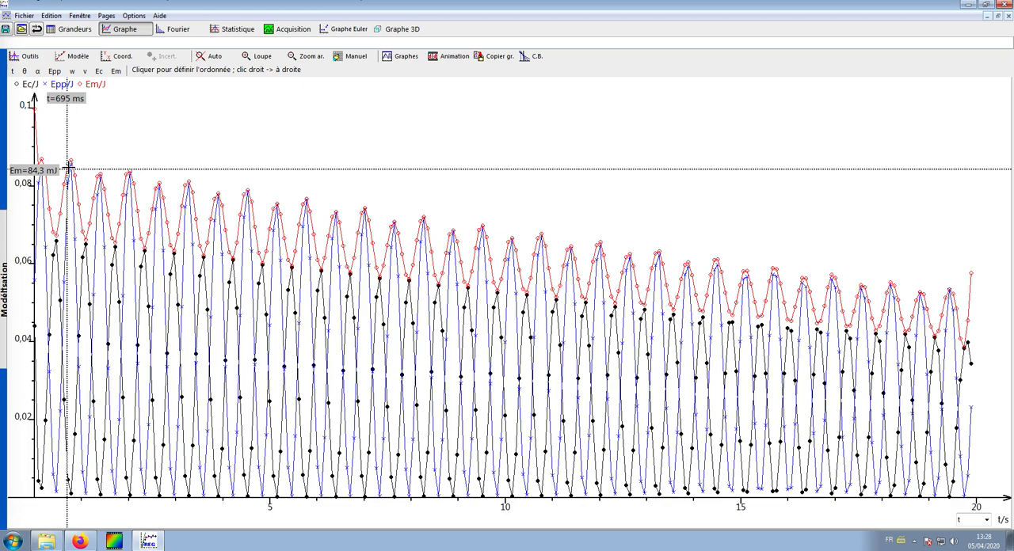
left_click(26, 56)
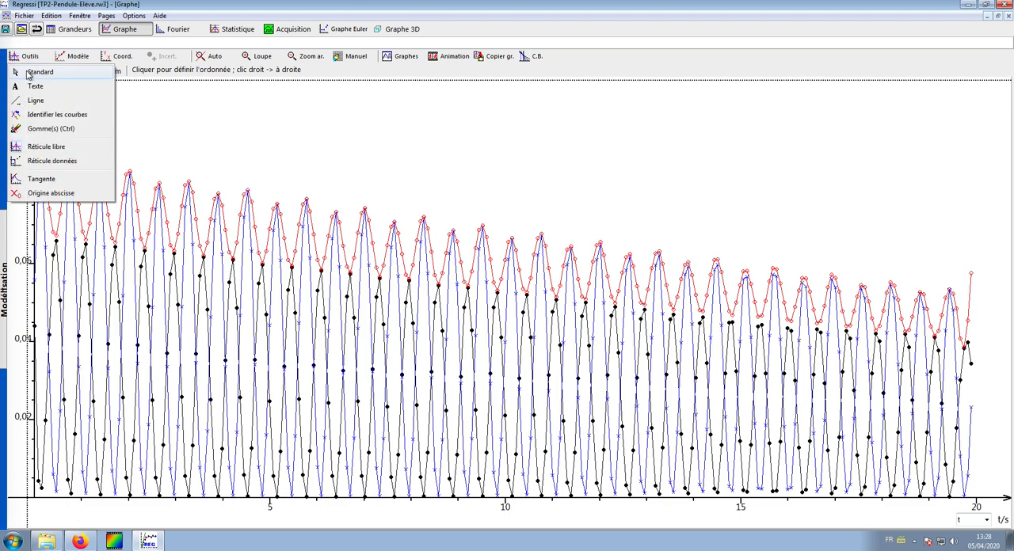
left_click(31, 74)
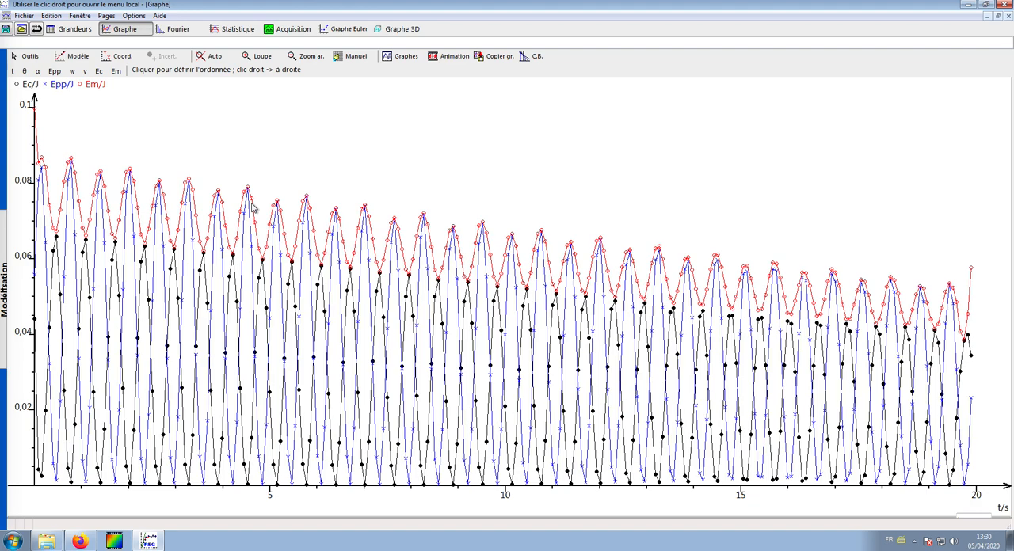
Step: Consult the table of values for the quantities and return to the energy graph
left_click(71, 29)
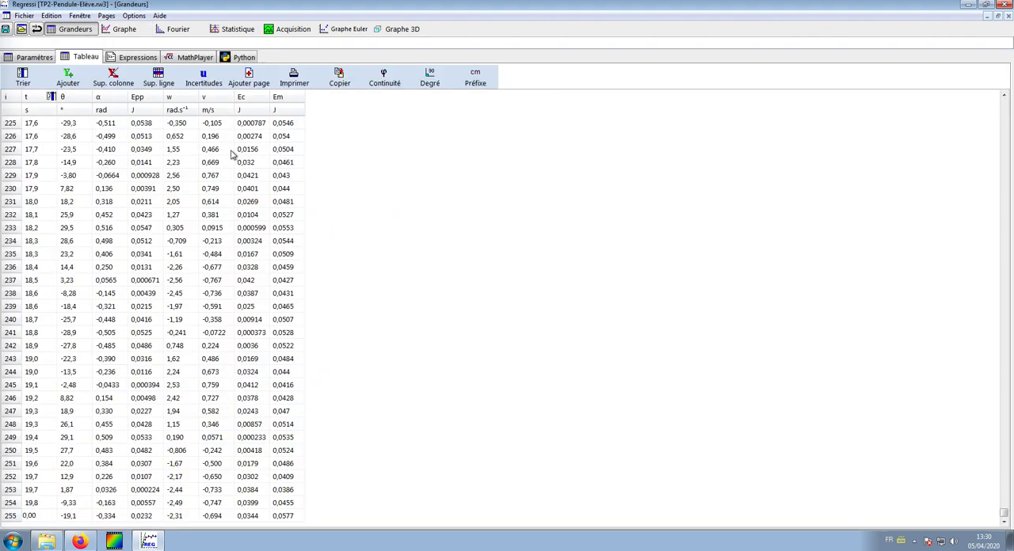
left_click(121, 28)
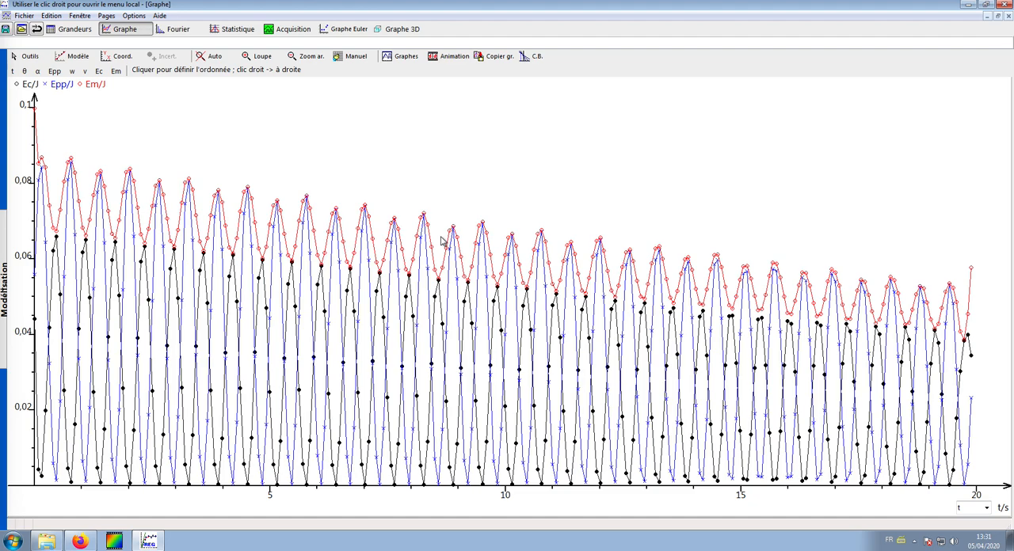
Step: Add a text above the curves reading "Evolution des énergies cinétique, potentielle de pesanteur et mécanique d'un pendule au cours du temps"
left_click(30, 57)
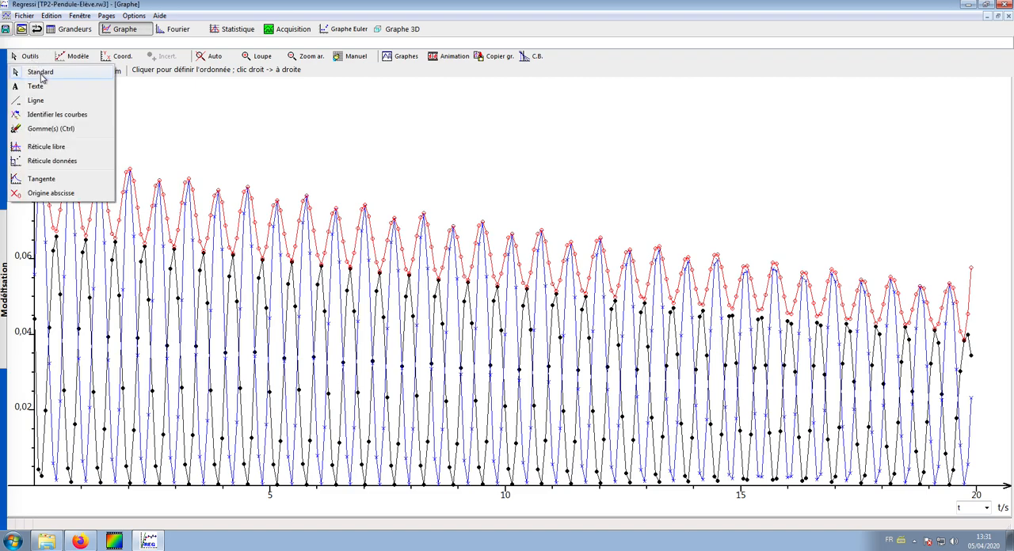
left_click(38, 86)
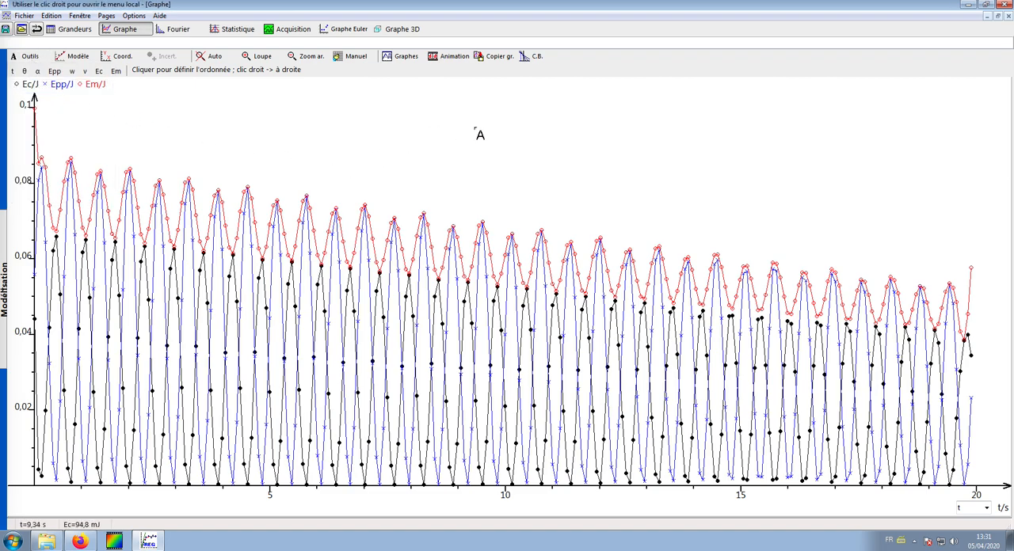
left_click(475, 131)
type("E")
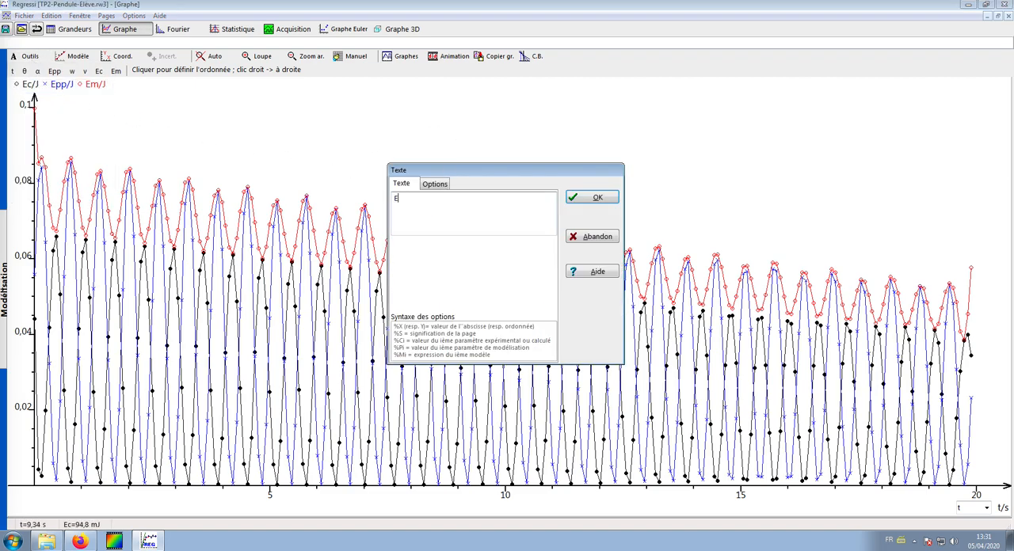
type("volution des énergies cinétique, potentielle")
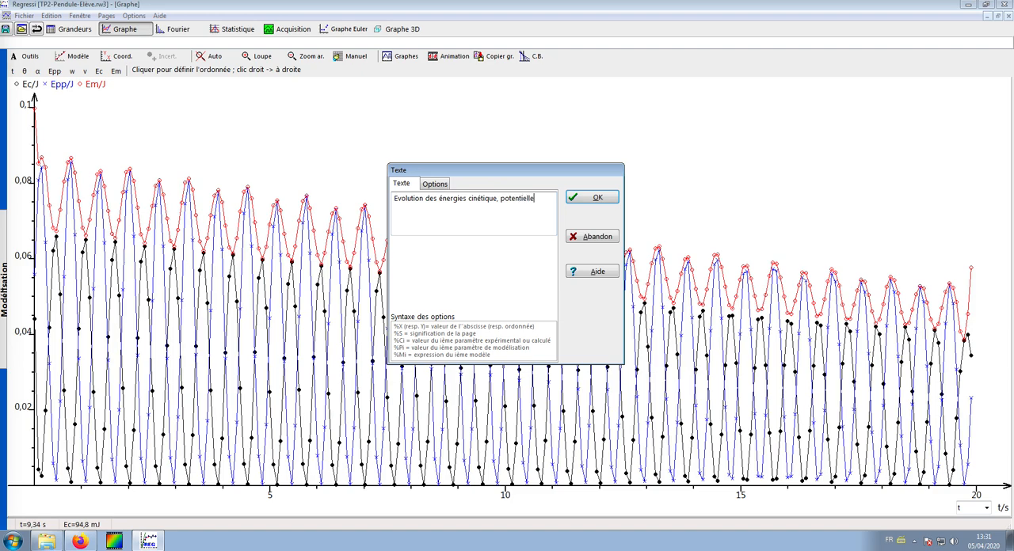
type(" de pesan")
type("teur et m")
type("écanique")
type(" d'un pe")
type("ndule")
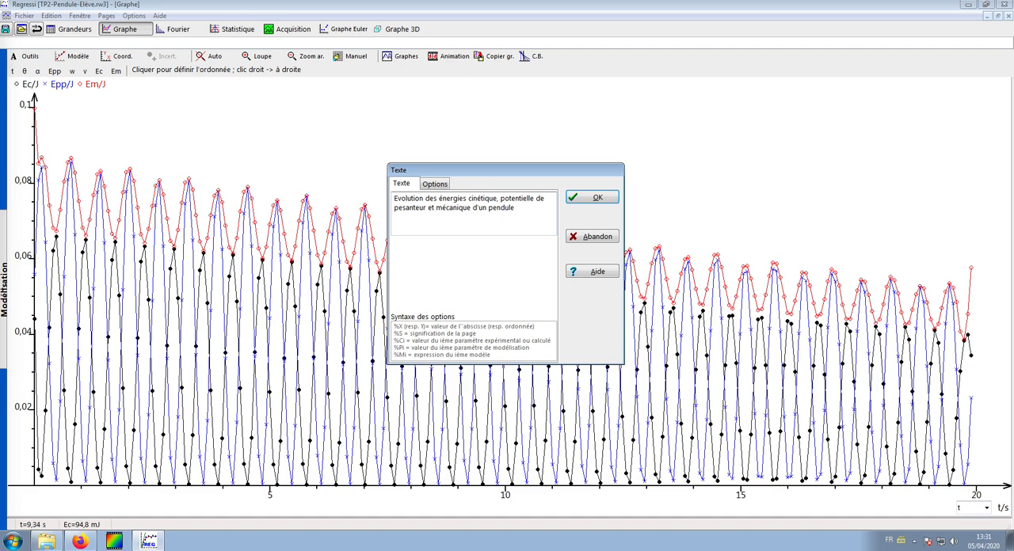
type(" au cours du temps.")
Step: Split the title text into three lines, with breaks after "cinétique," and after "mécanique"
left_click(436, 185)
left_click(411, 185)
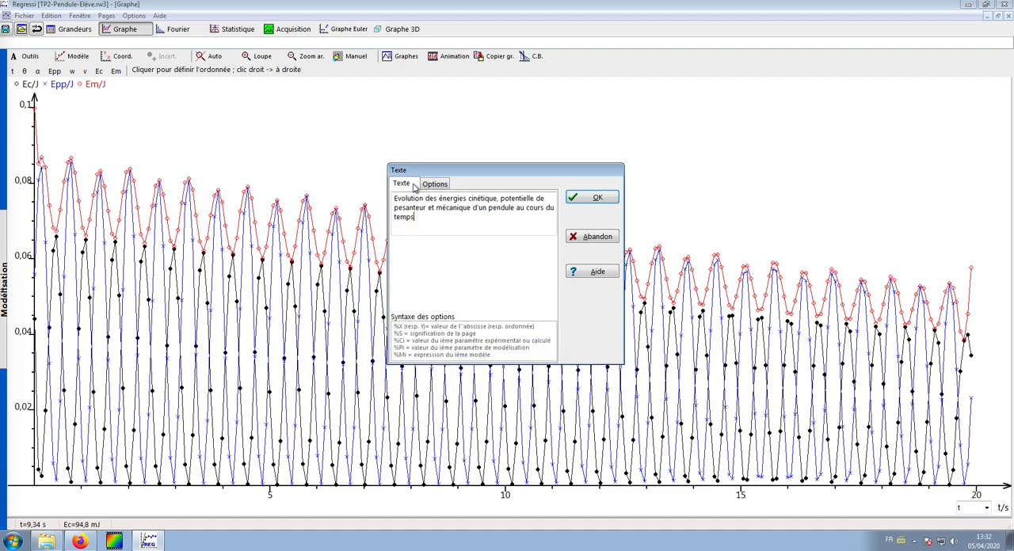
left_click(500, 200)
key("Return")
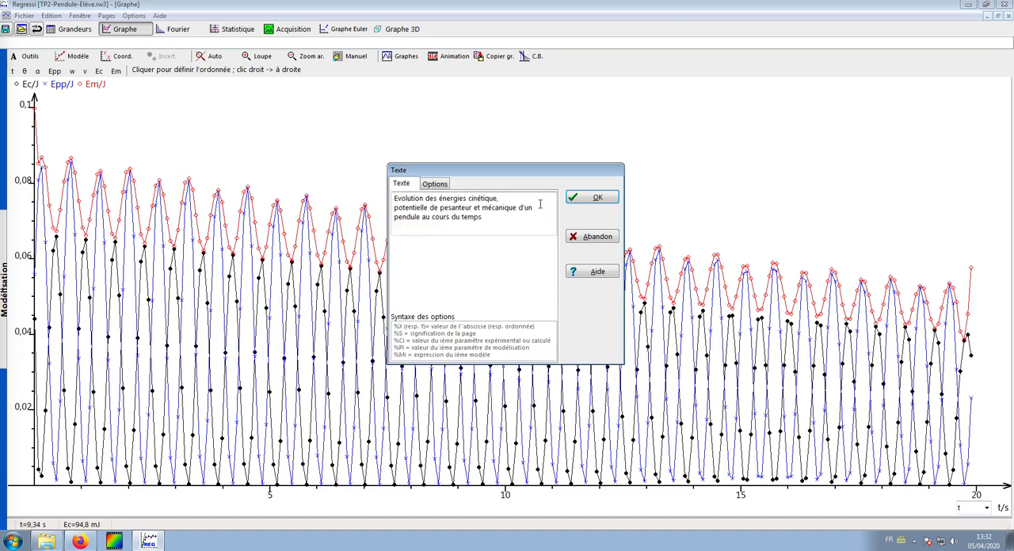
left_click(519, 207)
key("Return")
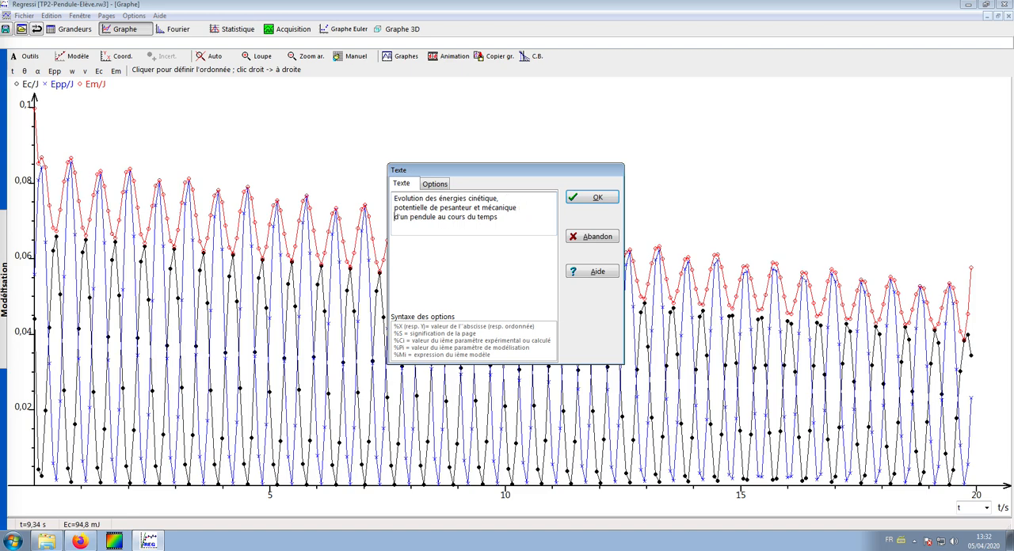
Step: Insert the title on the graph and move it into the empty area above the curves, between about 10 s and 16 s
left_click(590, 200)
left_click(529, 143)
left_click_drag(529, 143, 693, 160)
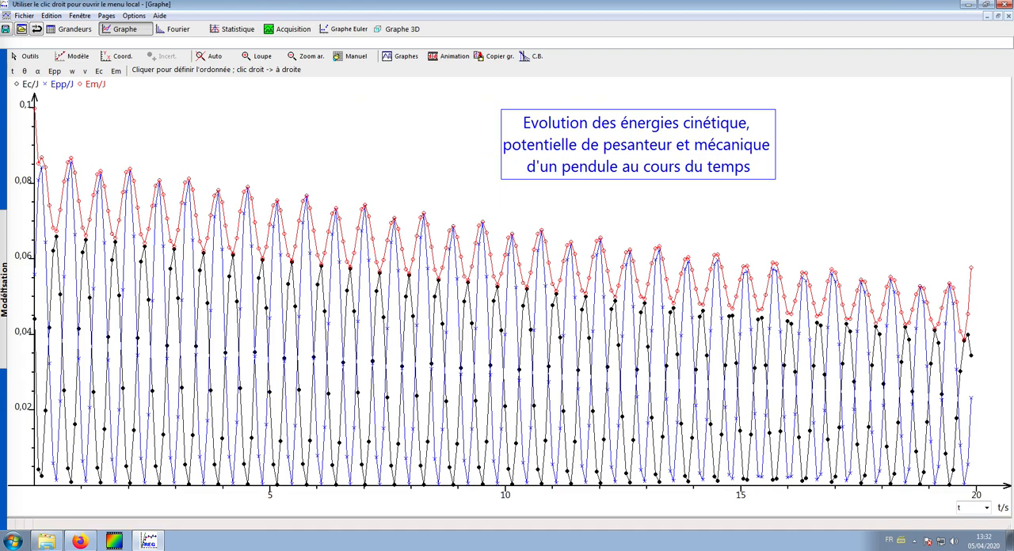
Step: Save the work under a new name as Pendule.rw3 in the Regressi folder
left_click(24, 16)
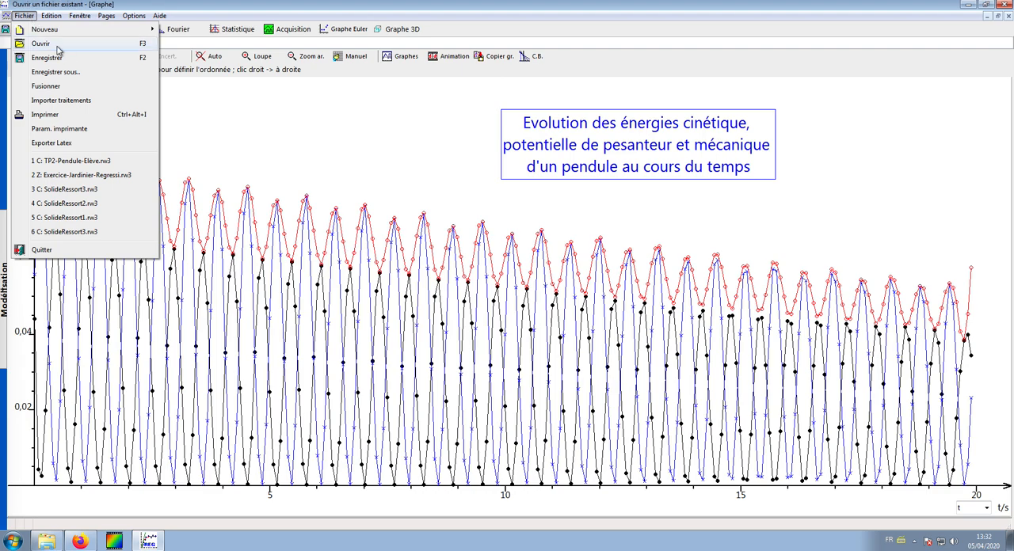
left_click(86, 72)
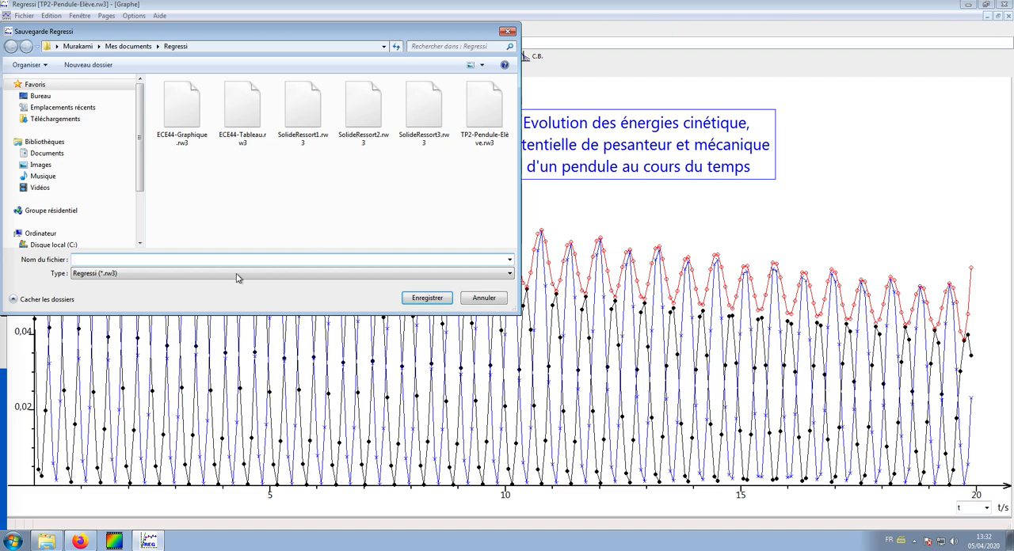
type("Pendule.rw3")
left_click(440, 299)
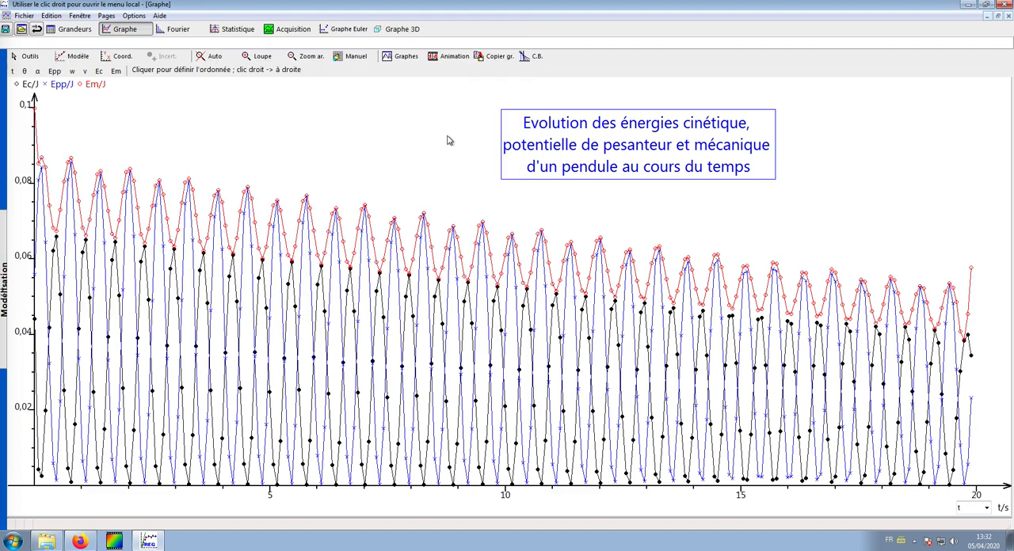